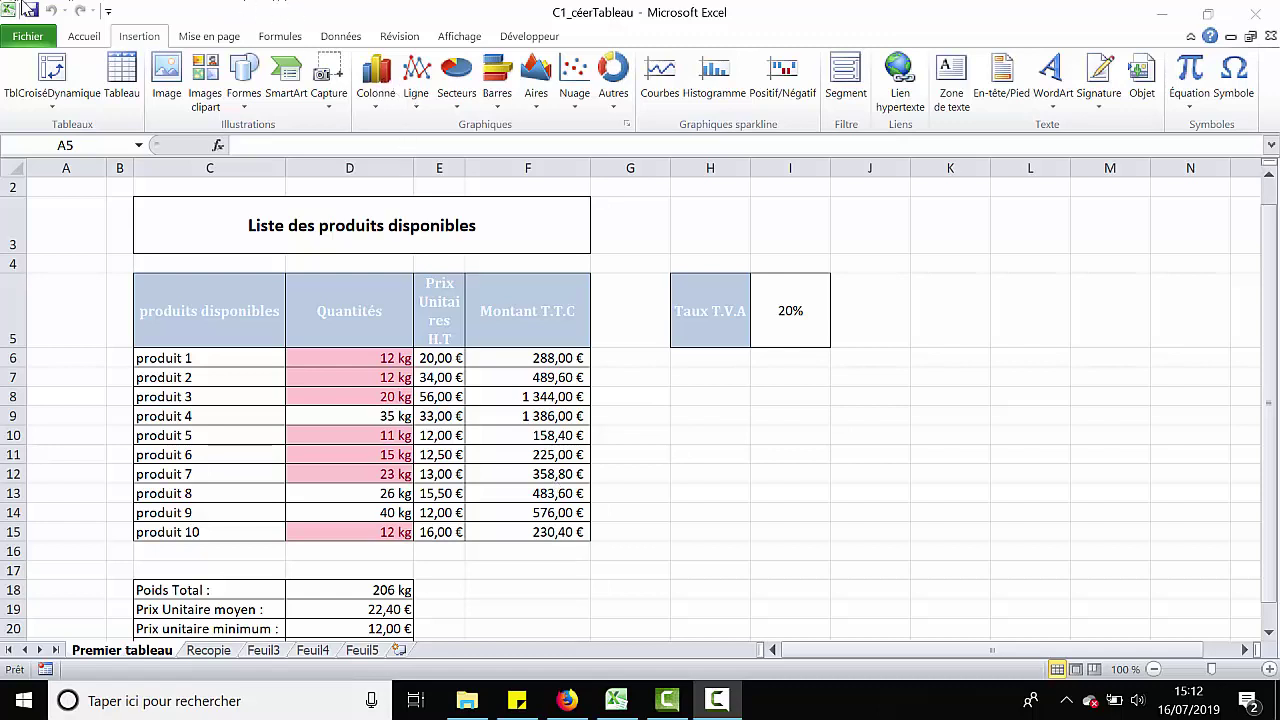
# Step: Examine the chart types available for insertion: column, line, pie, bar, area, scatter and the other categories
pyautogui.click(143, 40)
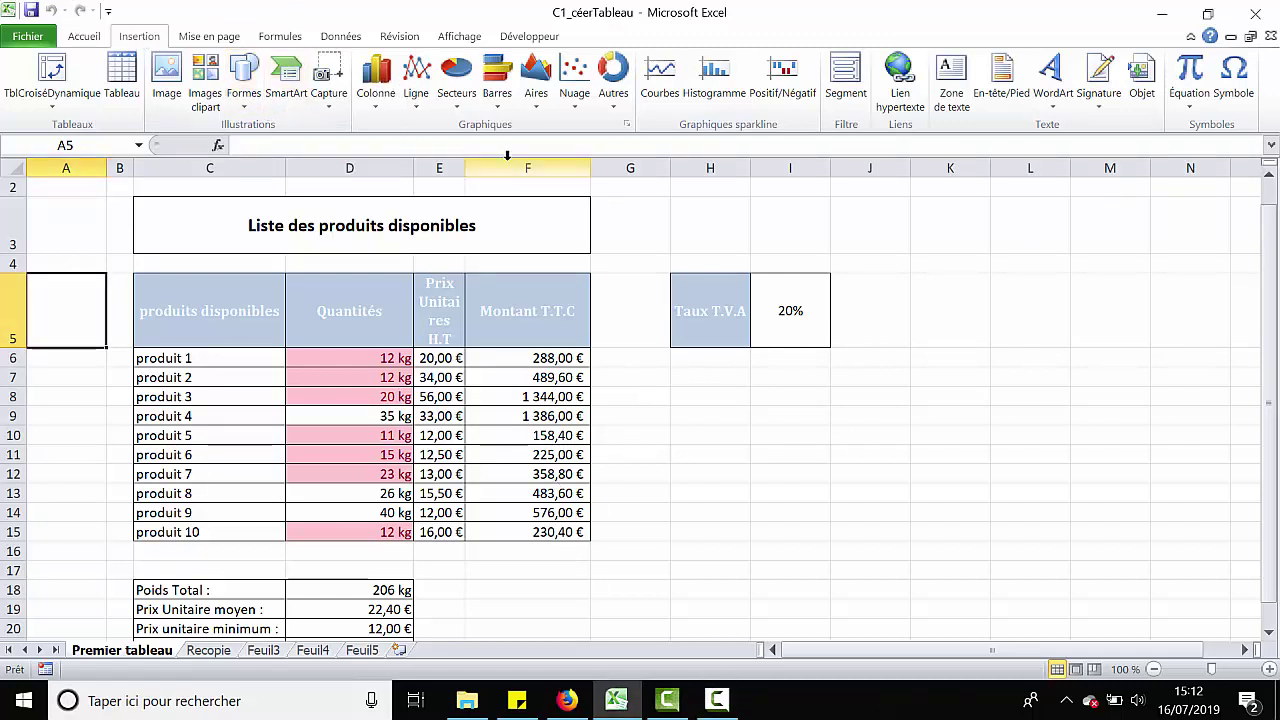
pyautogui.click(377, 106)
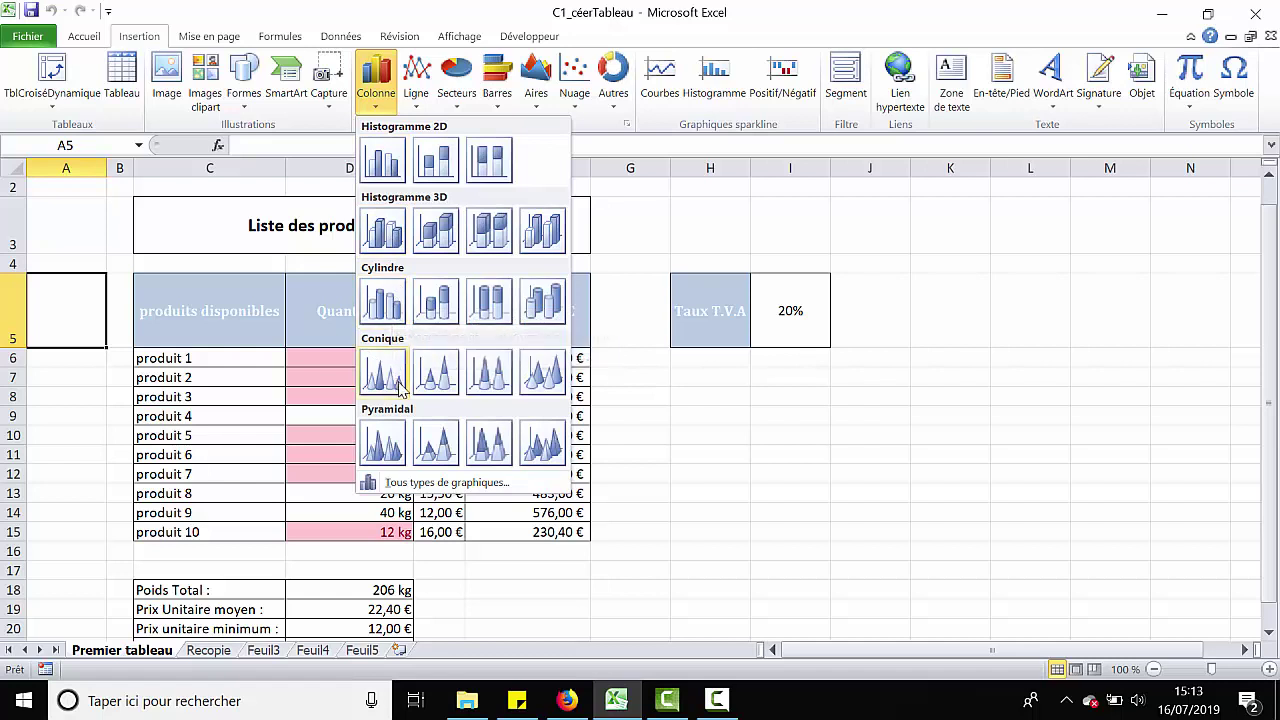
pyautogui.click(418, 100)
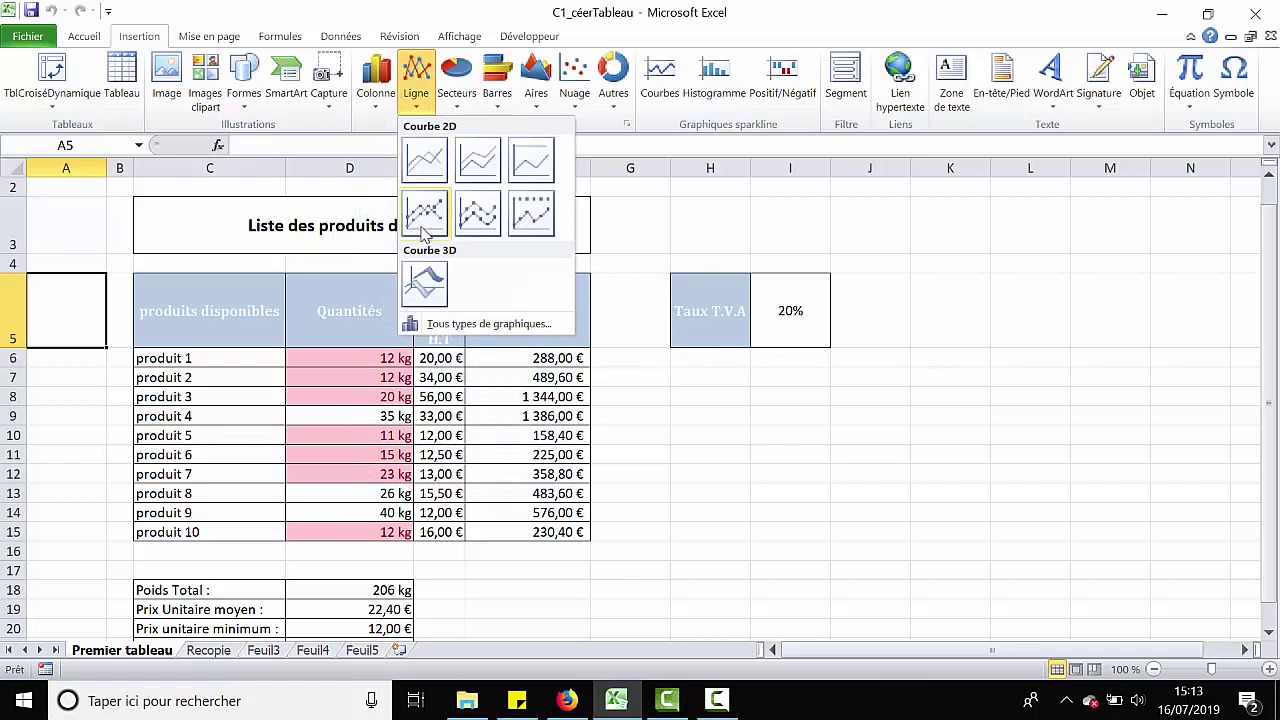
pyautogui.click(459, 100)
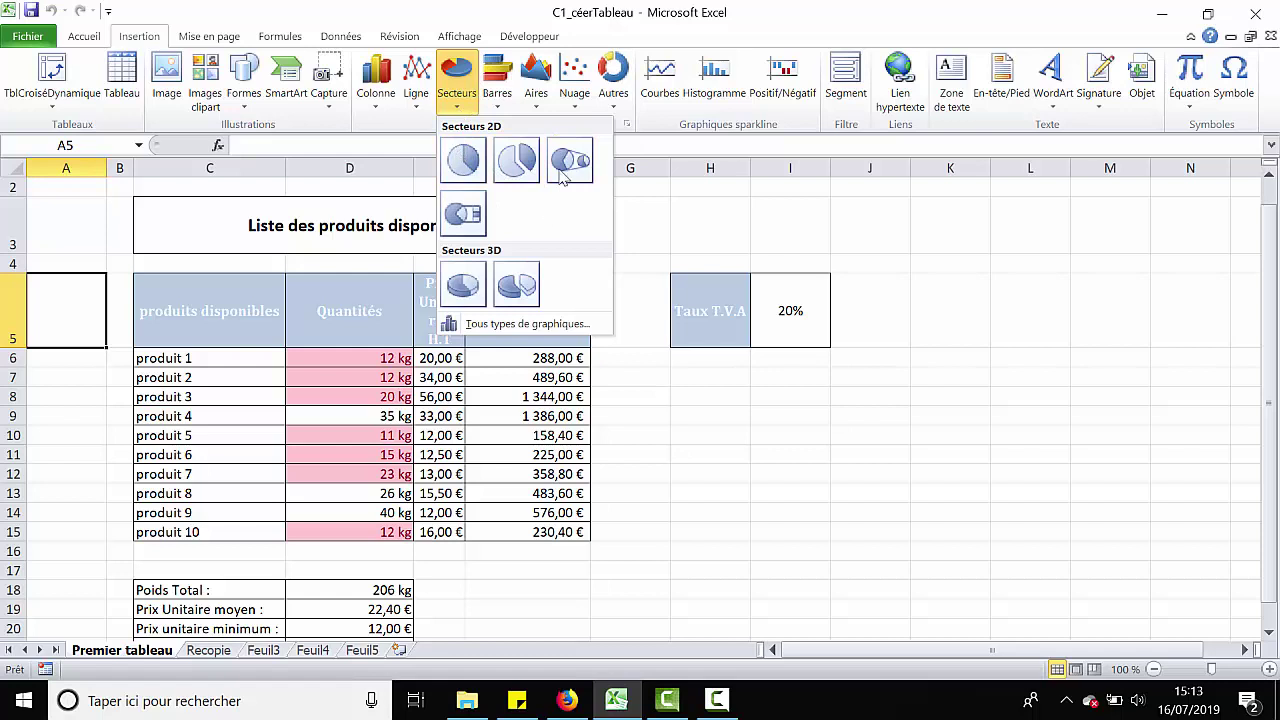
pyautogui.click(491, 88)
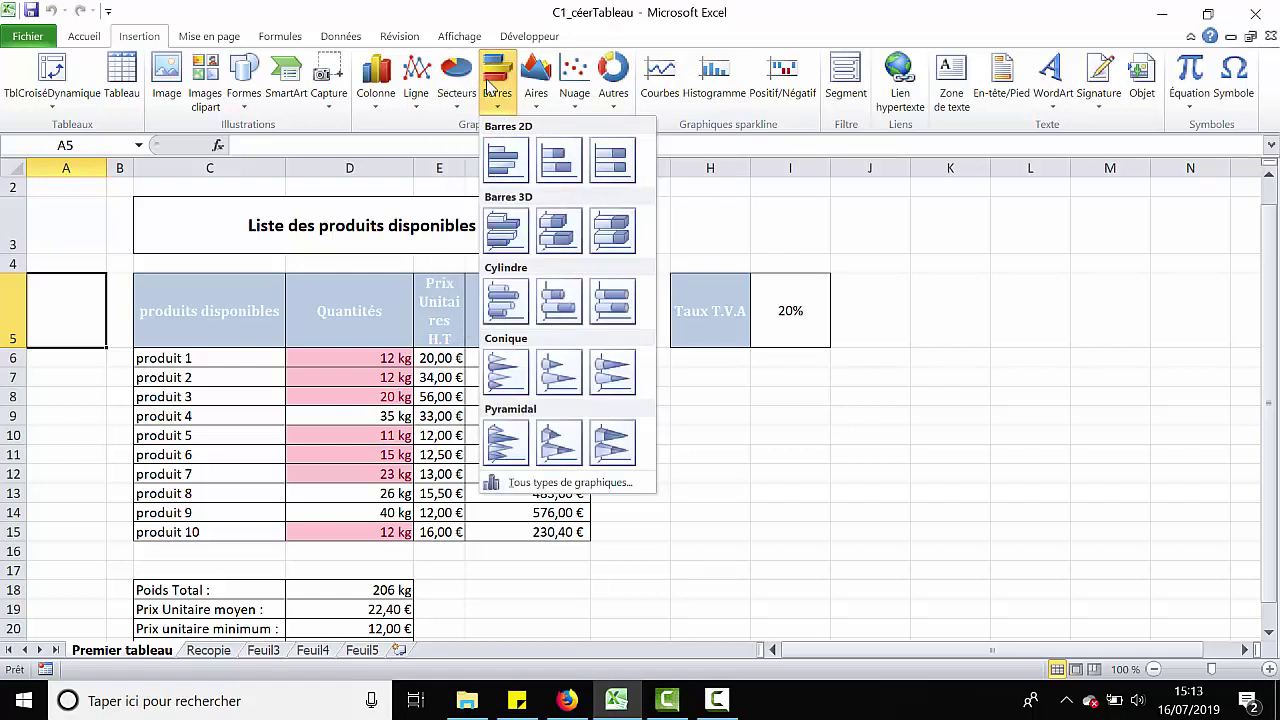
pyautogui.click(538, 94)
pyautogui.click(575, 98)
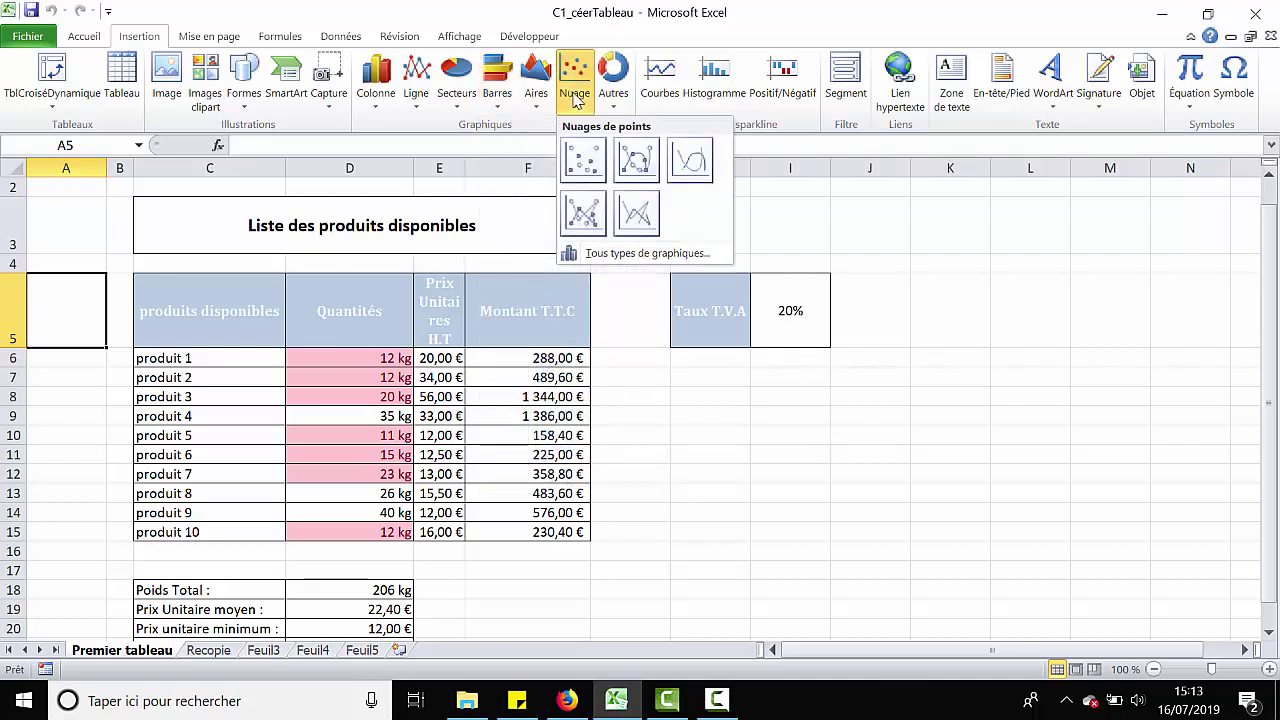
pyautogui.click(615, 88)
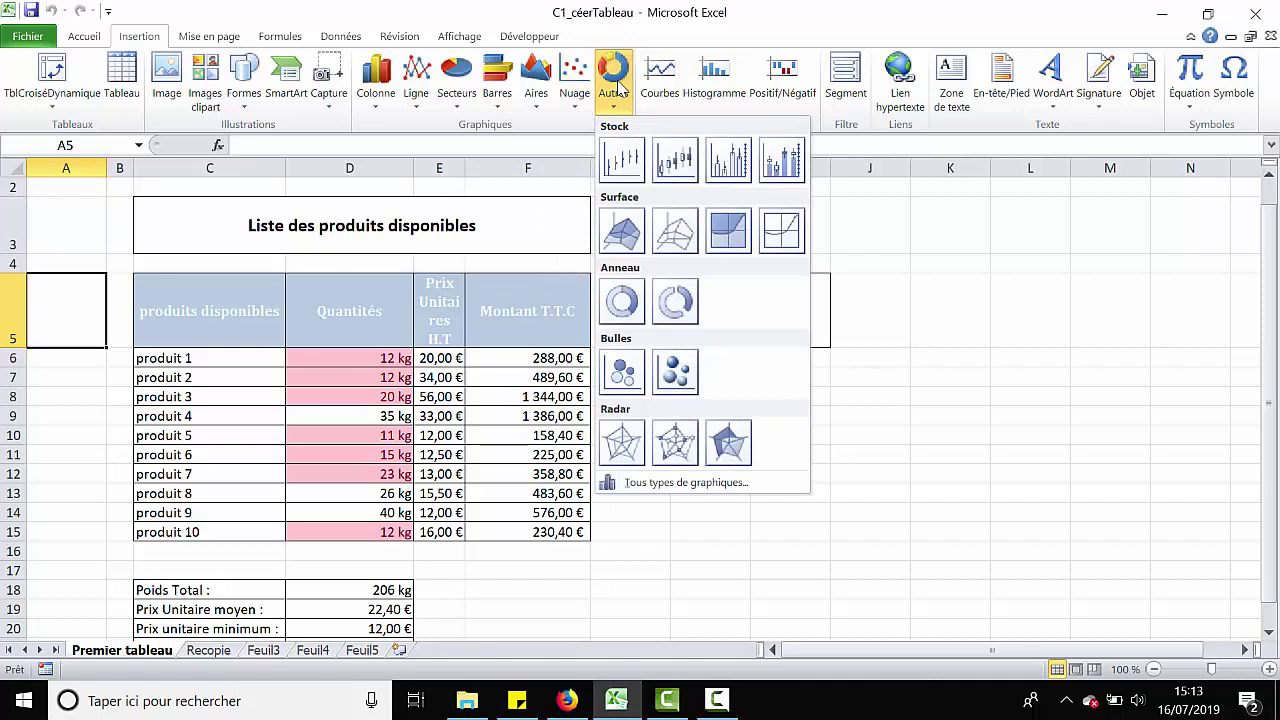
pyautogui.click(870, 510)
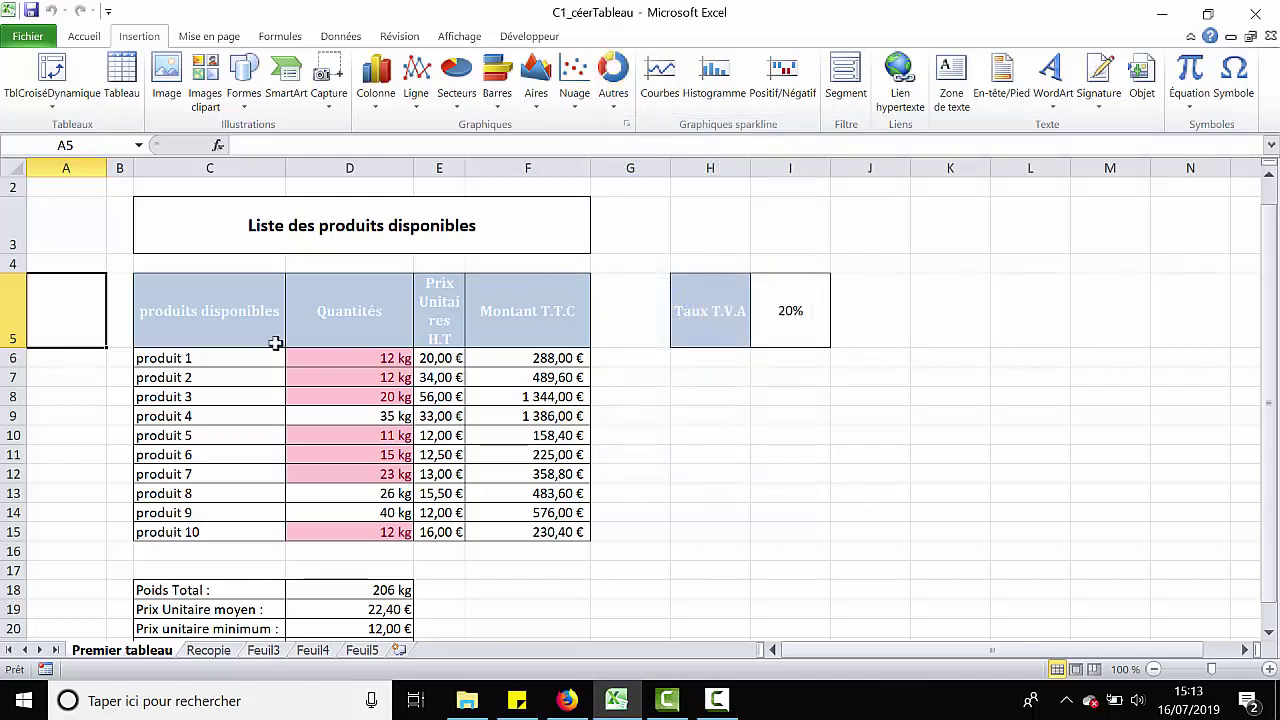
# Step: Insert a 2D clustered column chart from the product names and quantities in C6:D15
pyautogui.moveTo(243, 356); pyautogui.dragTo(320, 525)
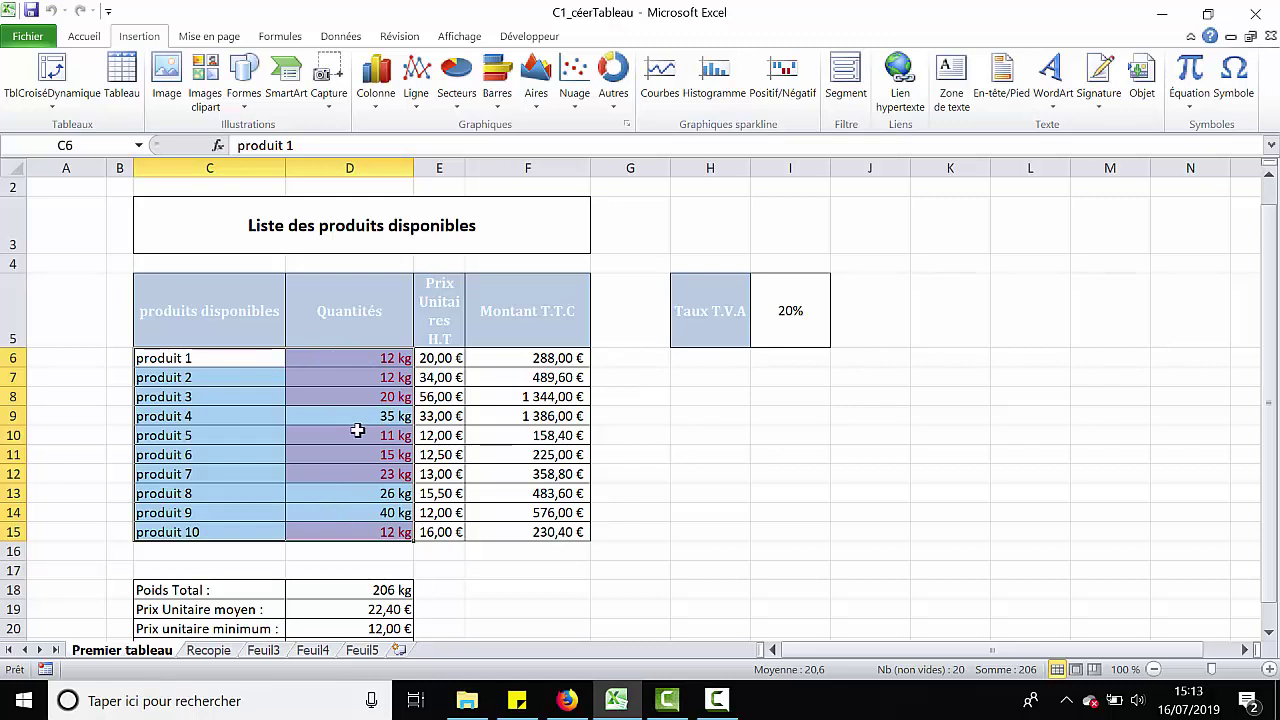
pyautogui.click(377, 110)
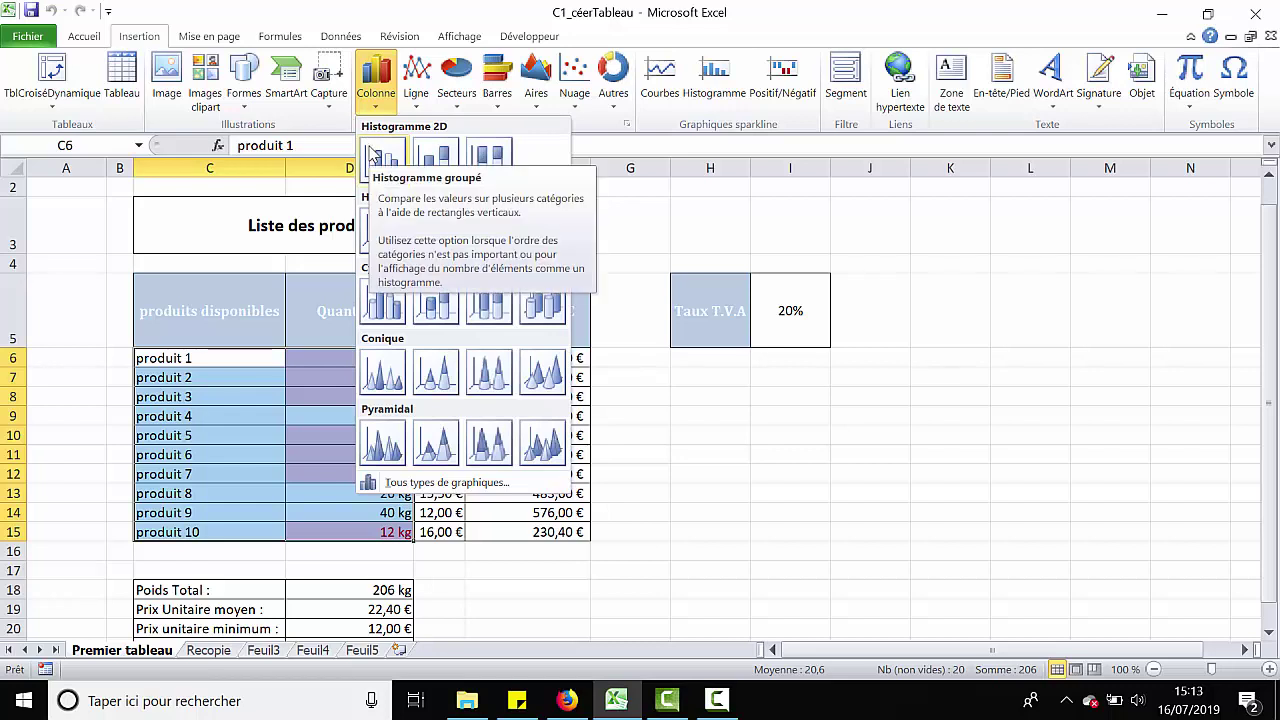
pyautogui.click(372, 155)
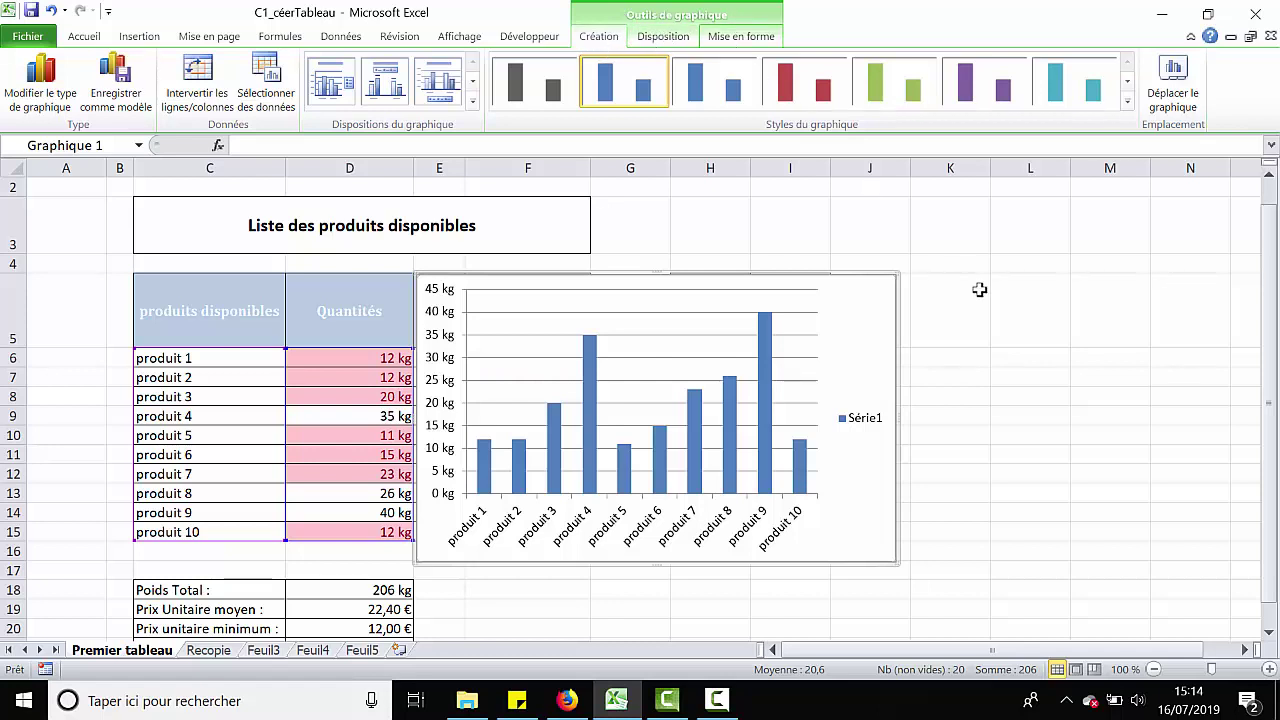
pyautogui.click(1104, 340)
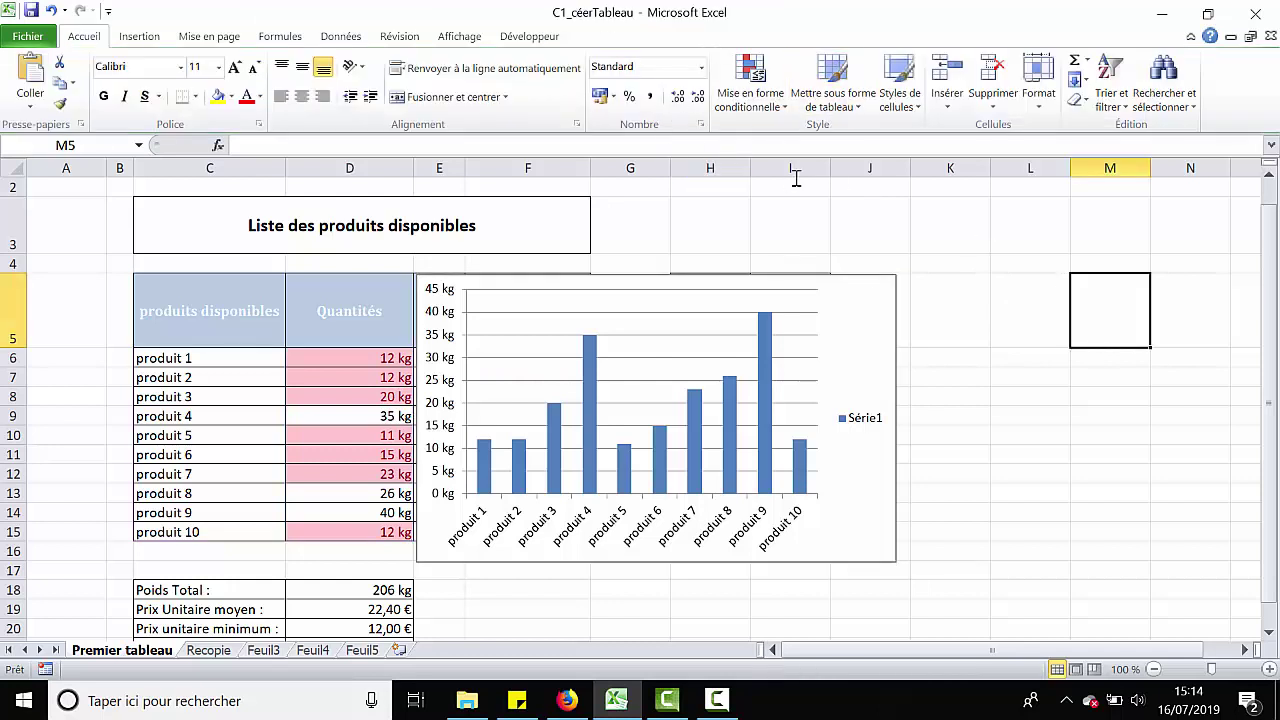
# Step: Apply the black-background chart style with blue bevelled columns to the quantities chart
pyautogui.click(872, 316)
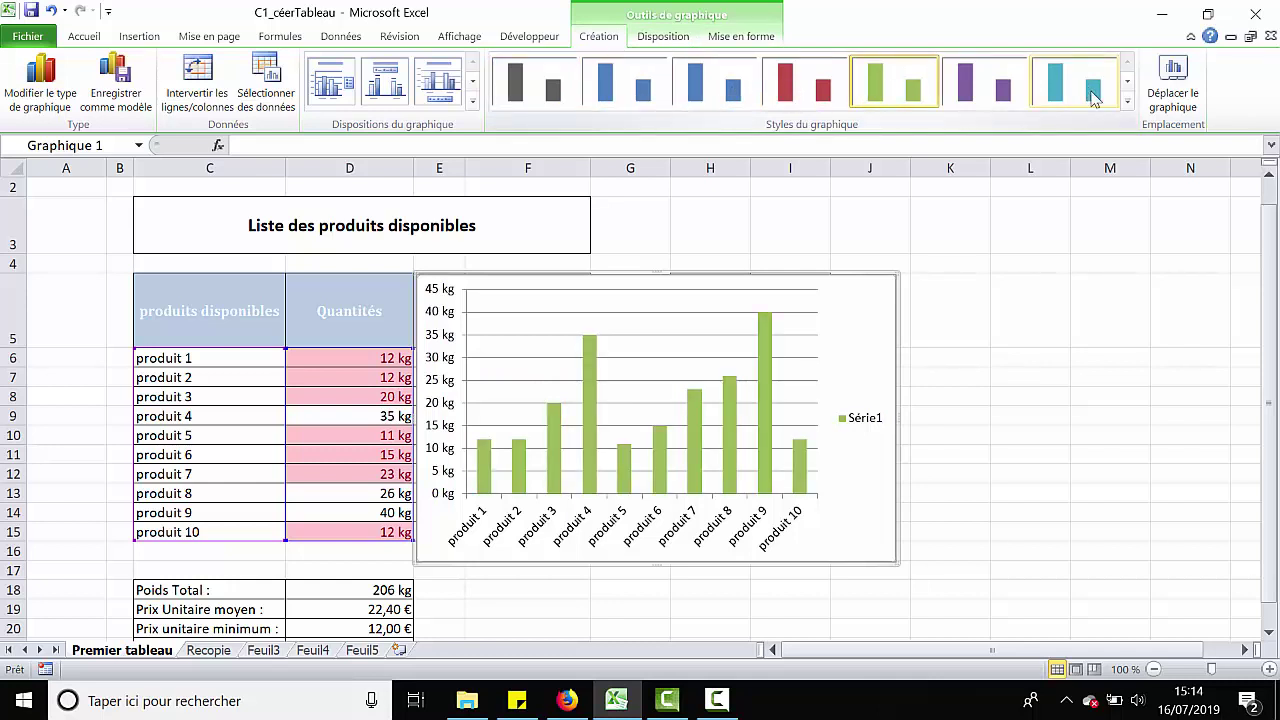
pyautogui.click(1128, 103)
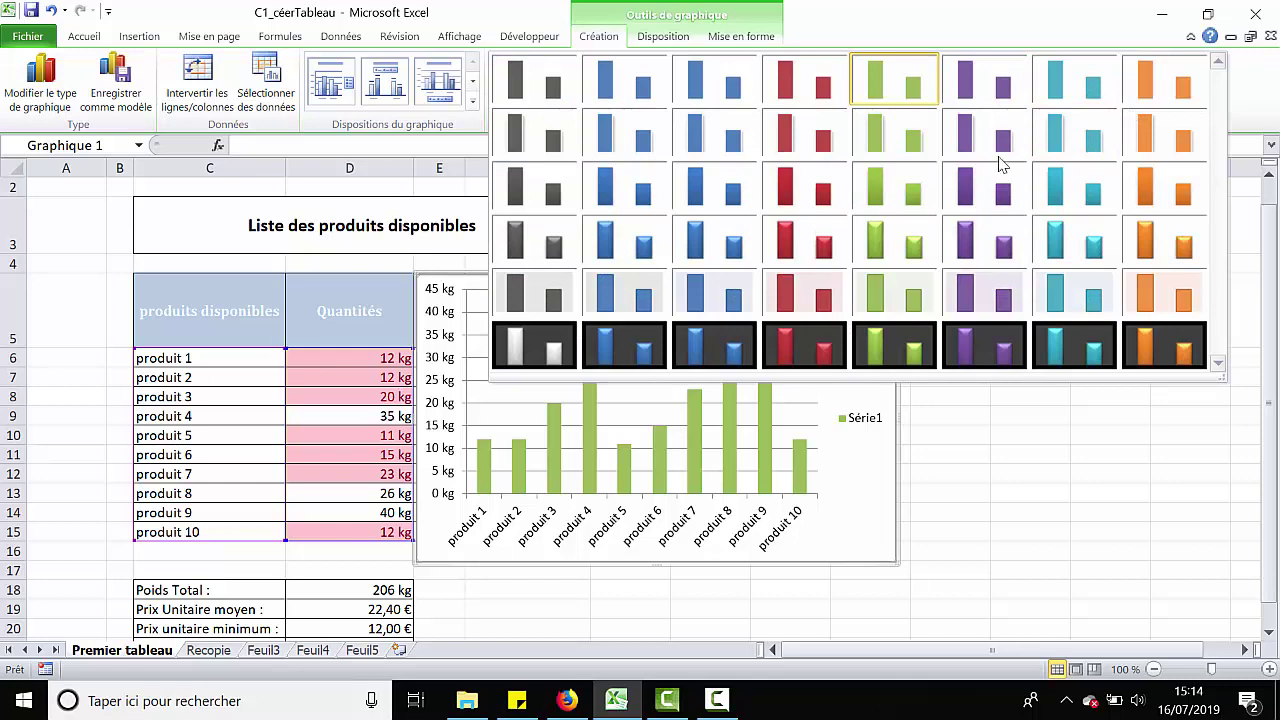
pyautogui.click(698, 343)
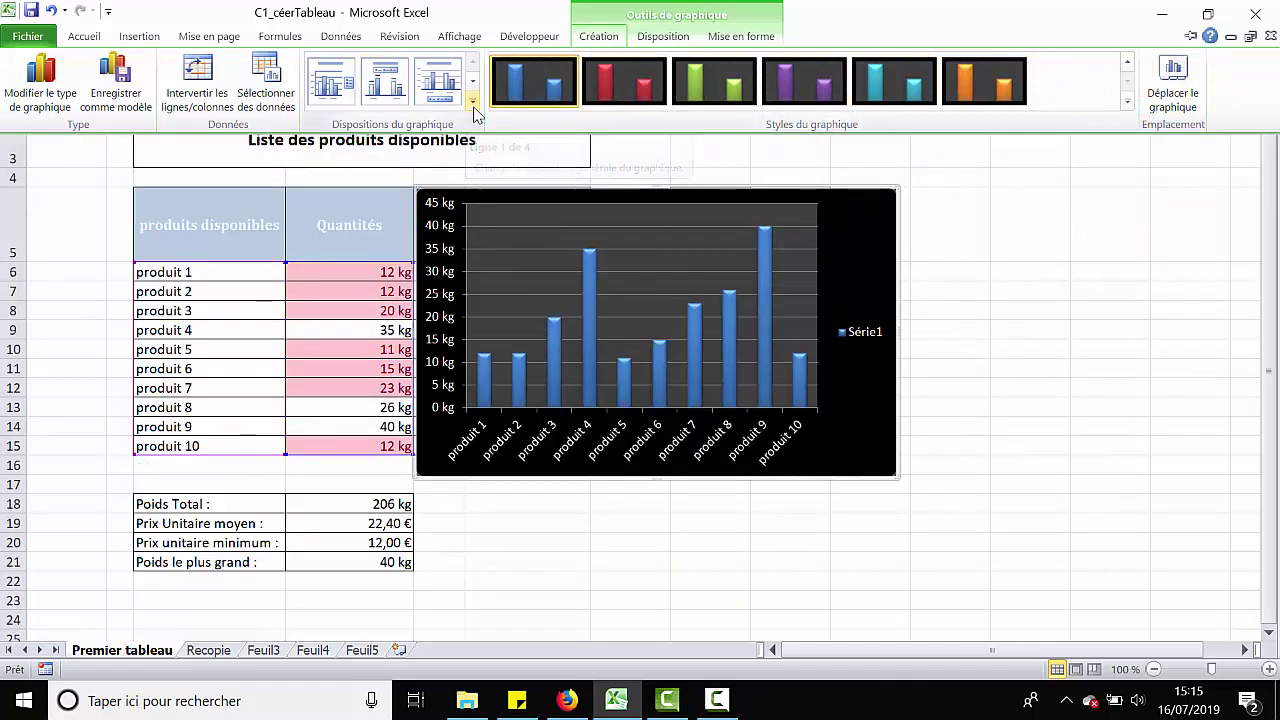
# Step: Apply the chart layout with data labels above the columns, the legend below the plot and no titles
pyautogui.click(472, 101)
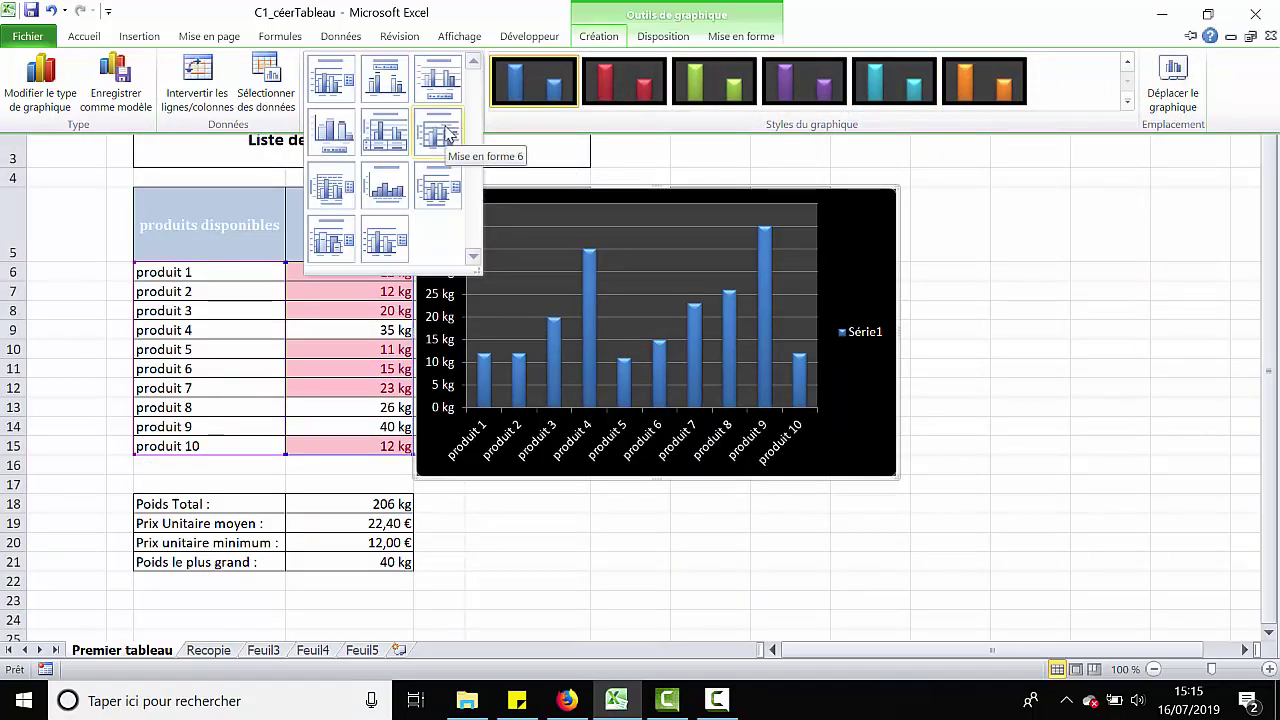
pyautogui.click(448, 139)
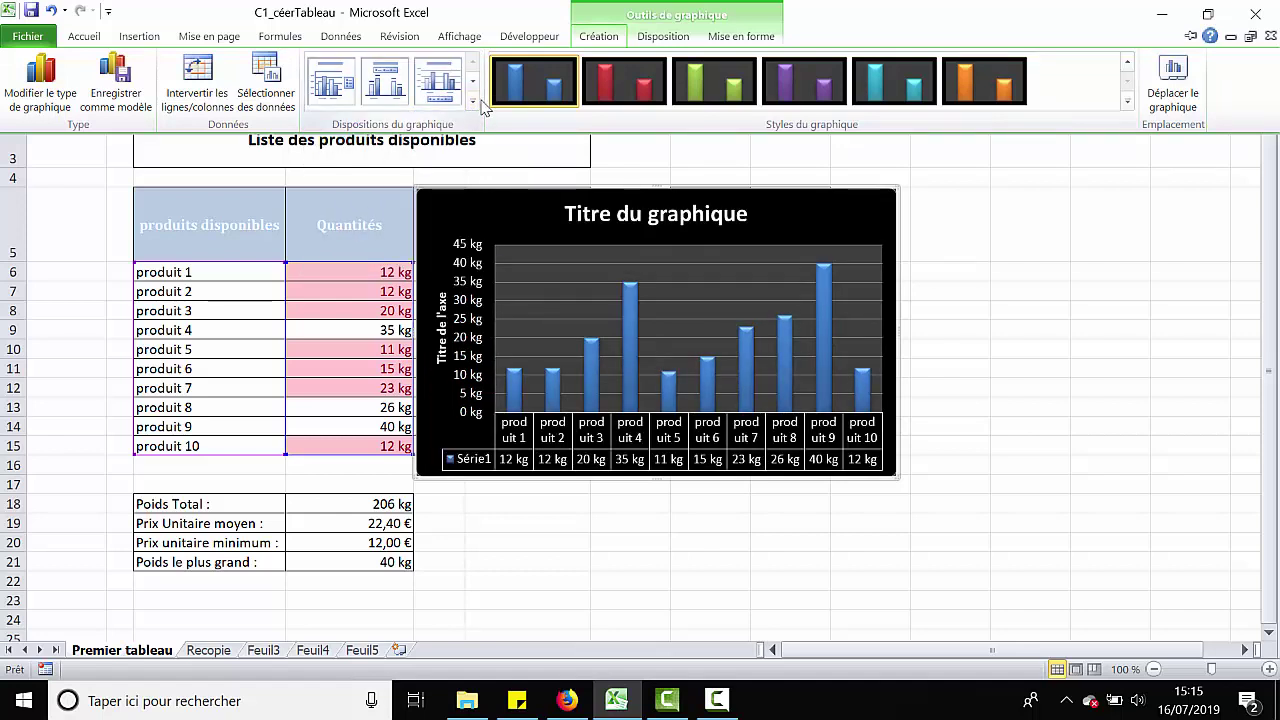
pyautogui.click(473, 101)
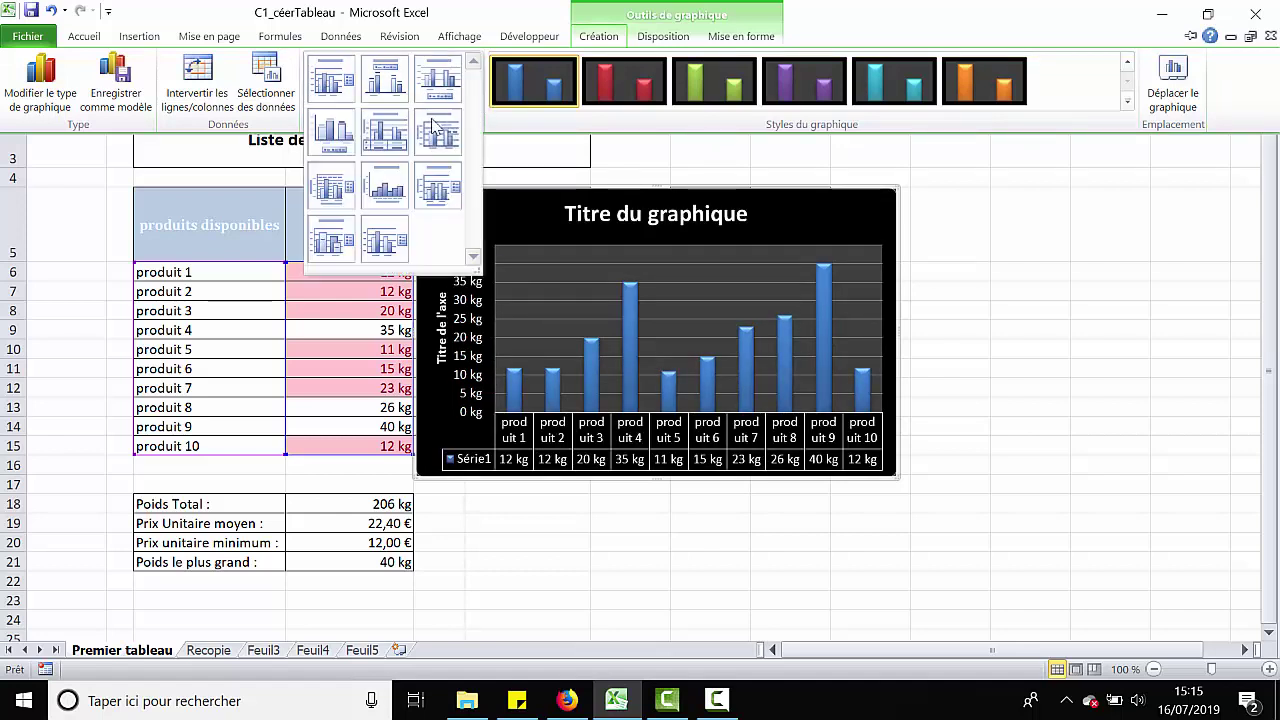
pyautogui.click(368, 142)
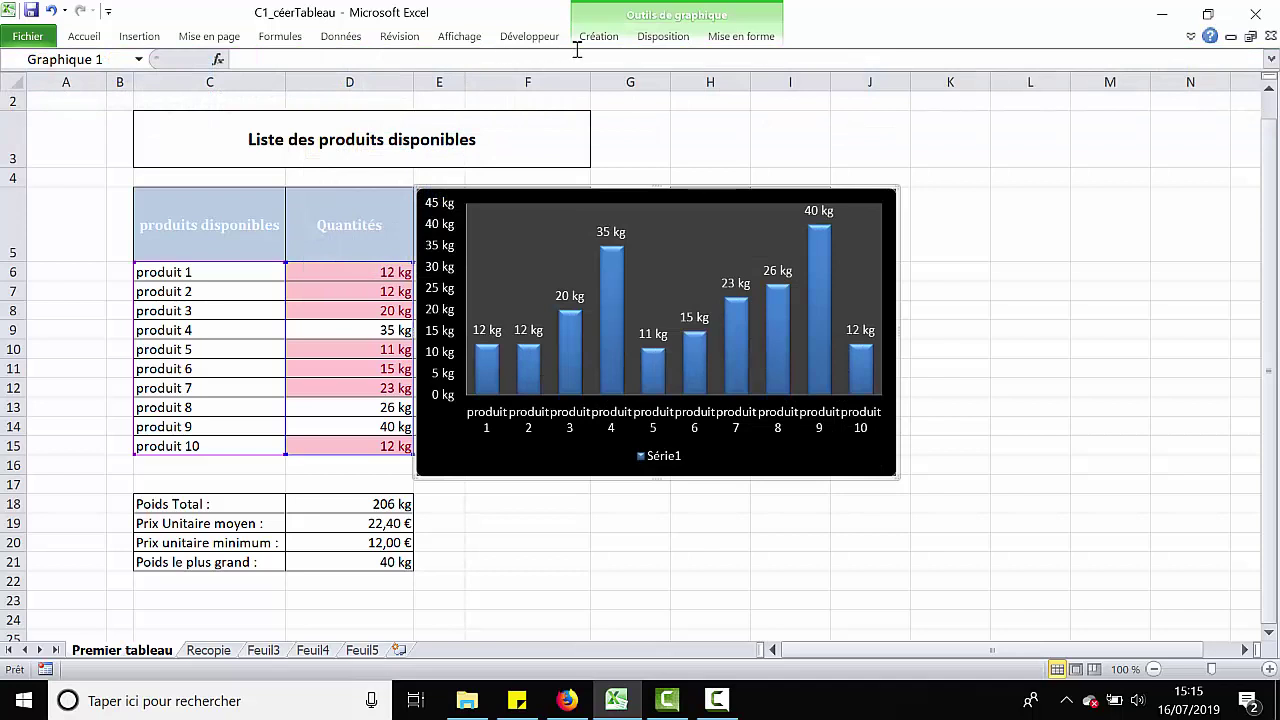
pyautogui.click(598, 38)
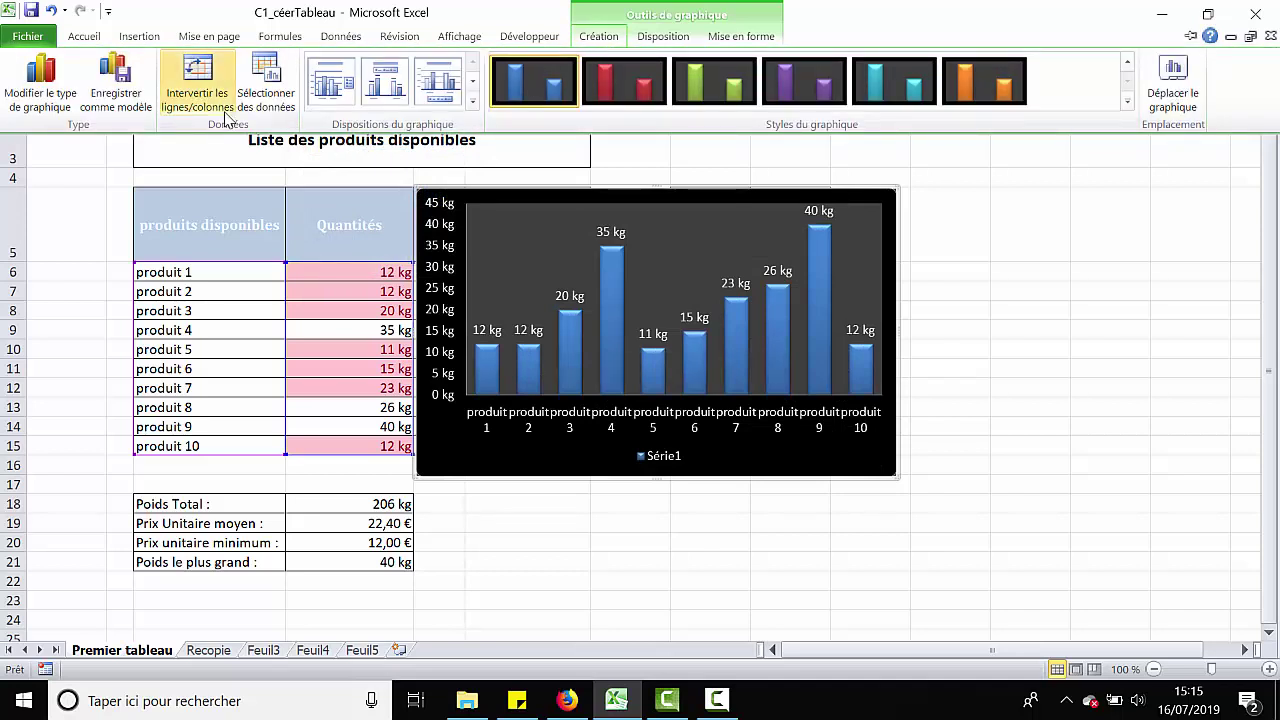
# Step: Add a chart title placed above the plot so that the chart is resized to fit
pyautogui.click(662, 37)
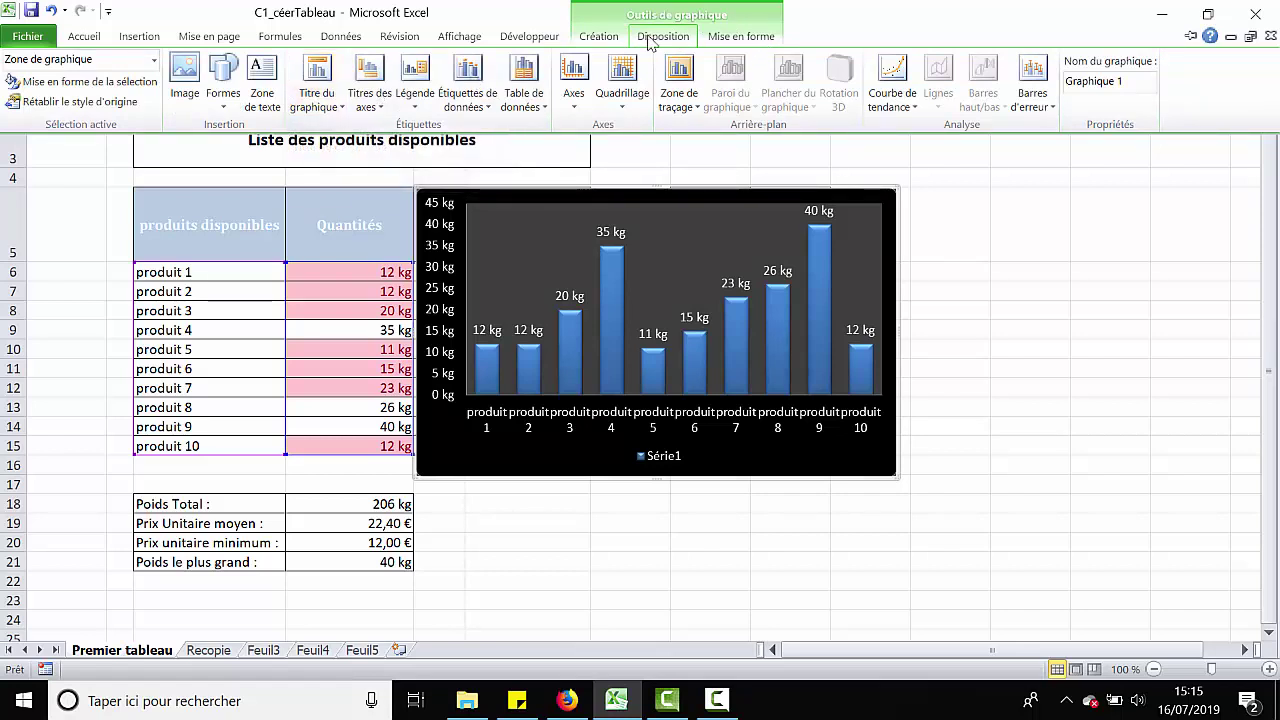
pyautogui.click(312, 100)
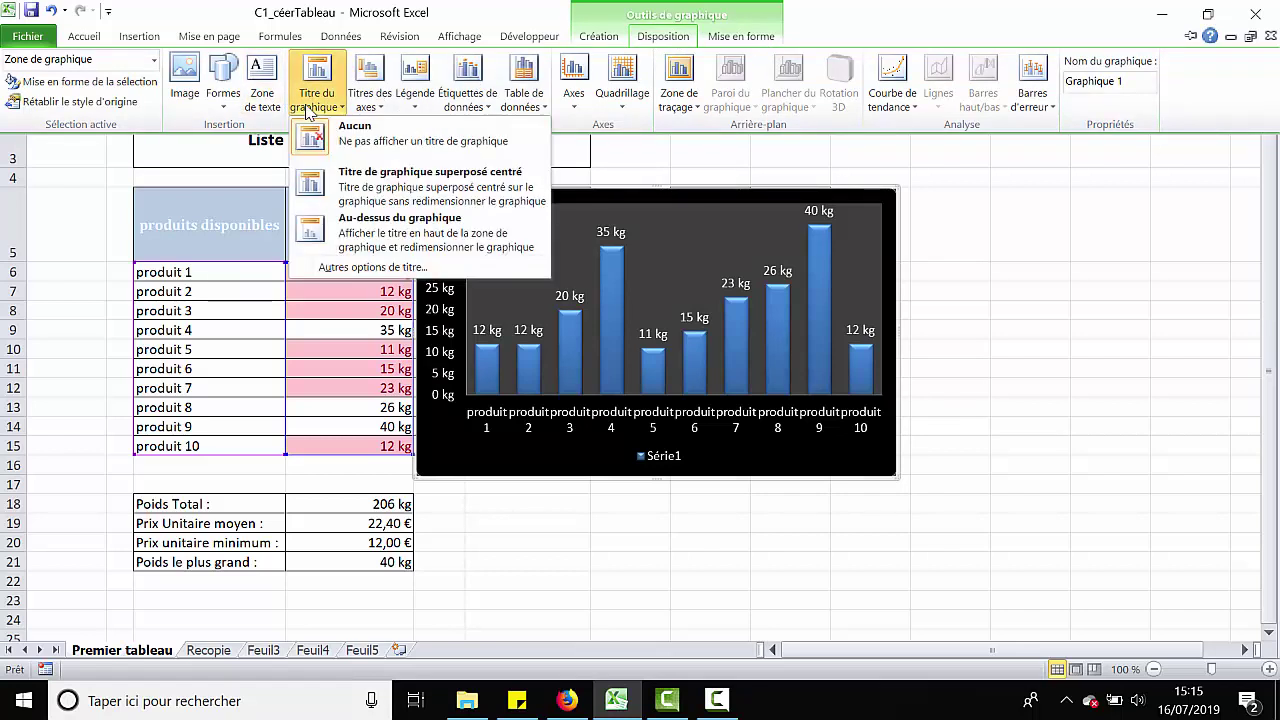
pyautogui.click(345, 236)
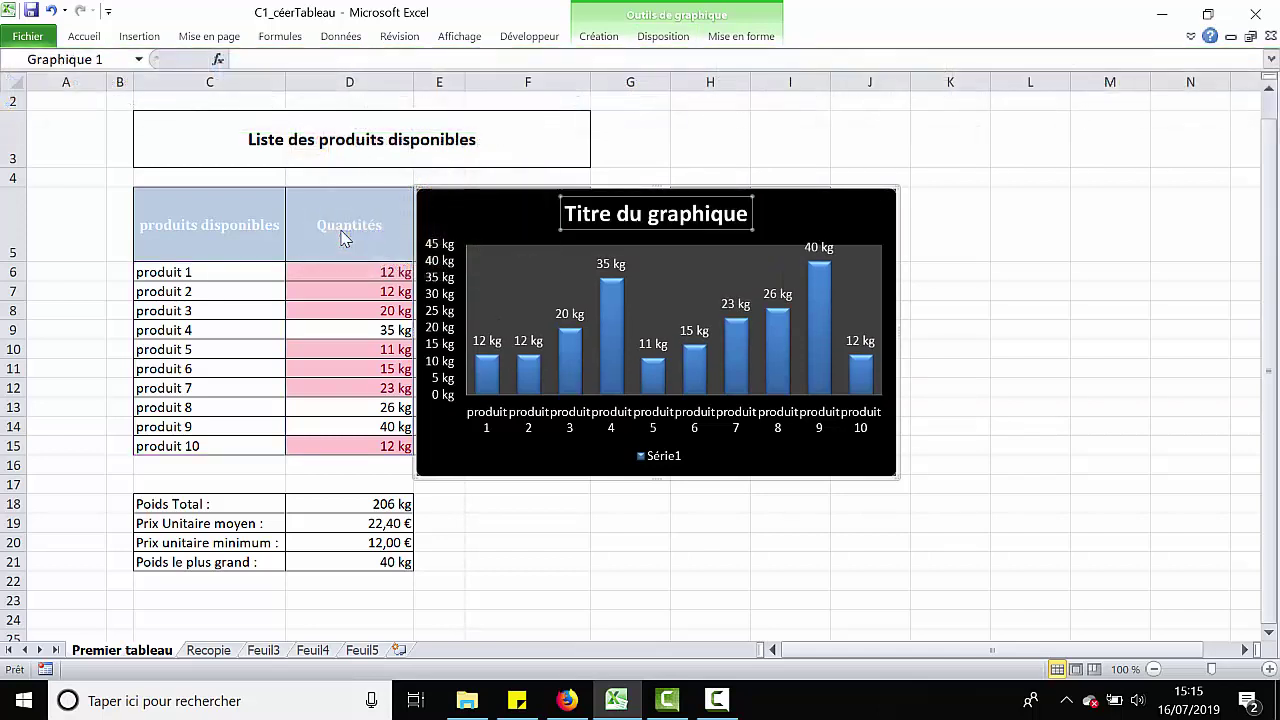
# Step: Replace the chart's placeholder title with "Liste des produits disponibles"
pyautogui.doubleClick(603, 214)
pyautogui.press('Delete')
pyautogui.press('Delete')
pyautogui.press('Delete')
pyautogui.press('Delete')
pyautogui.press('Delete')
pyautogui.press('Delete')
pyautogui.press('Delete')
pyautogui.press('Delete')
pyautogui.press('Delete')
pyautogui.press('Delete')
pyautogui.press('Delete')
pyautogui.press('Delete')
pyautogui.press('Delete')
pyautogui.press('Delete')
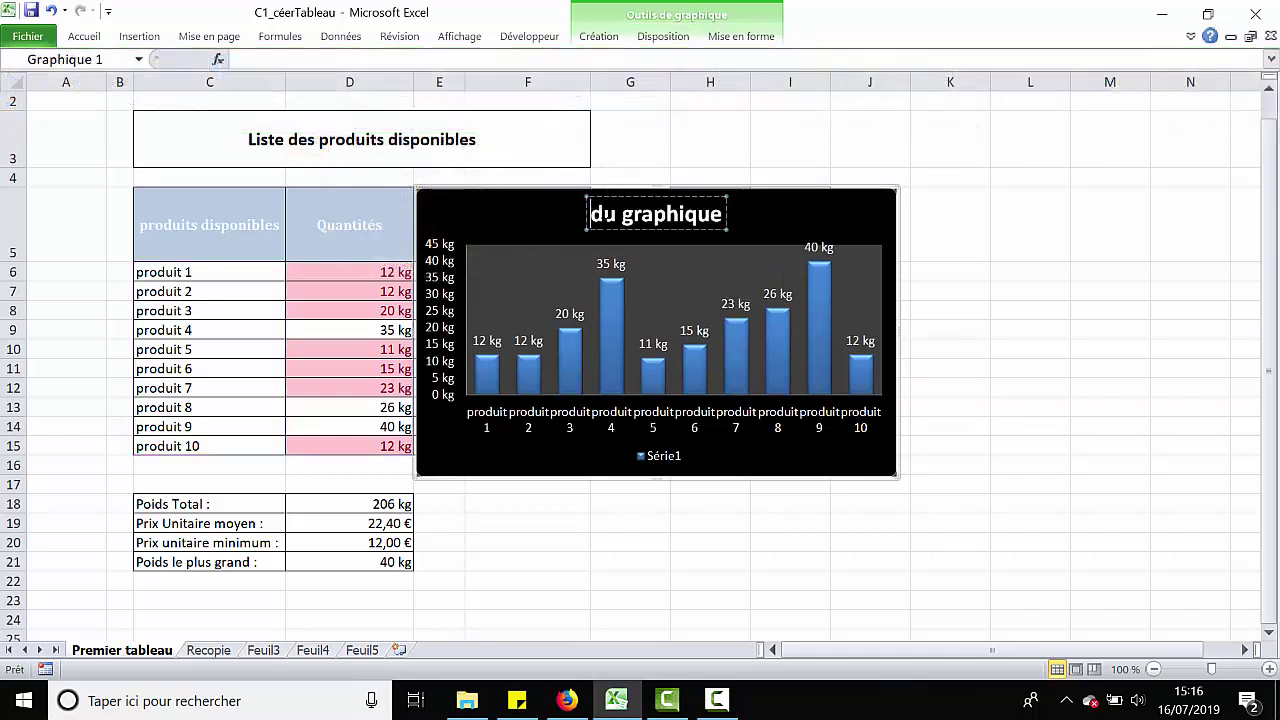
pyautogui.write('Lis')
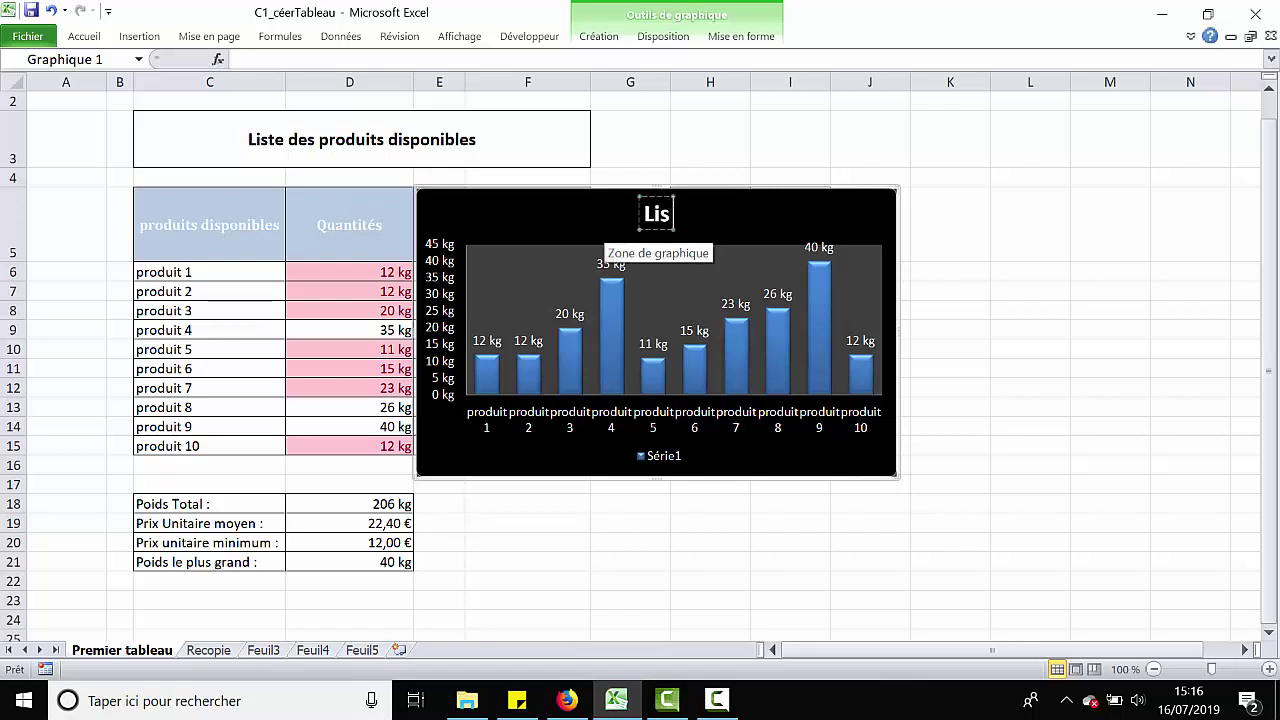
pyautogui.write('te des produits')
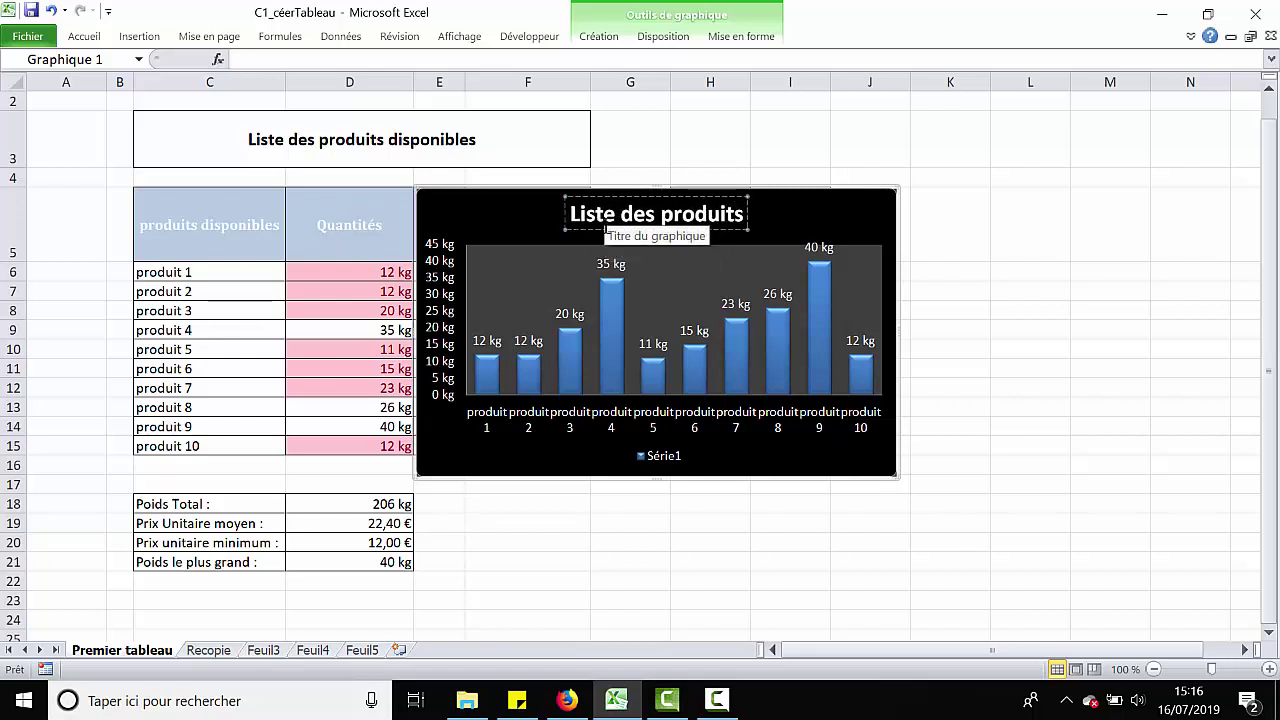
pyautogui.write(' disponibles')
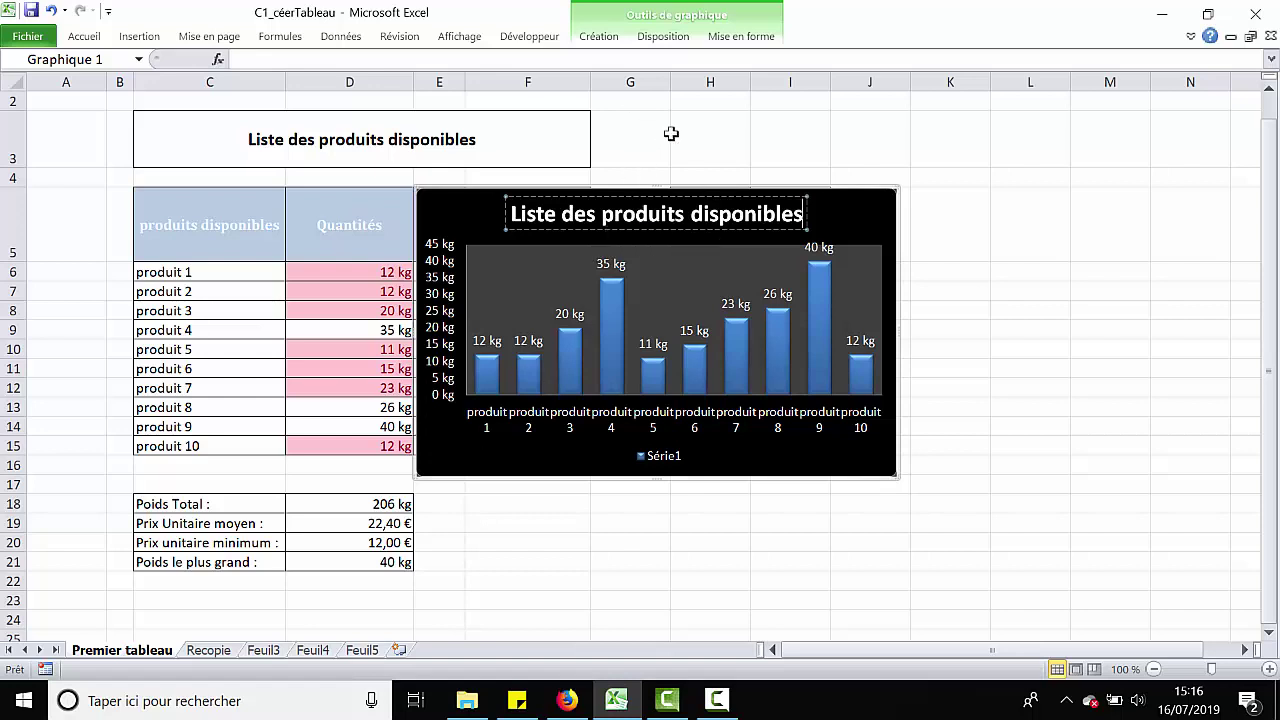
pyautogui.click(819, 474)
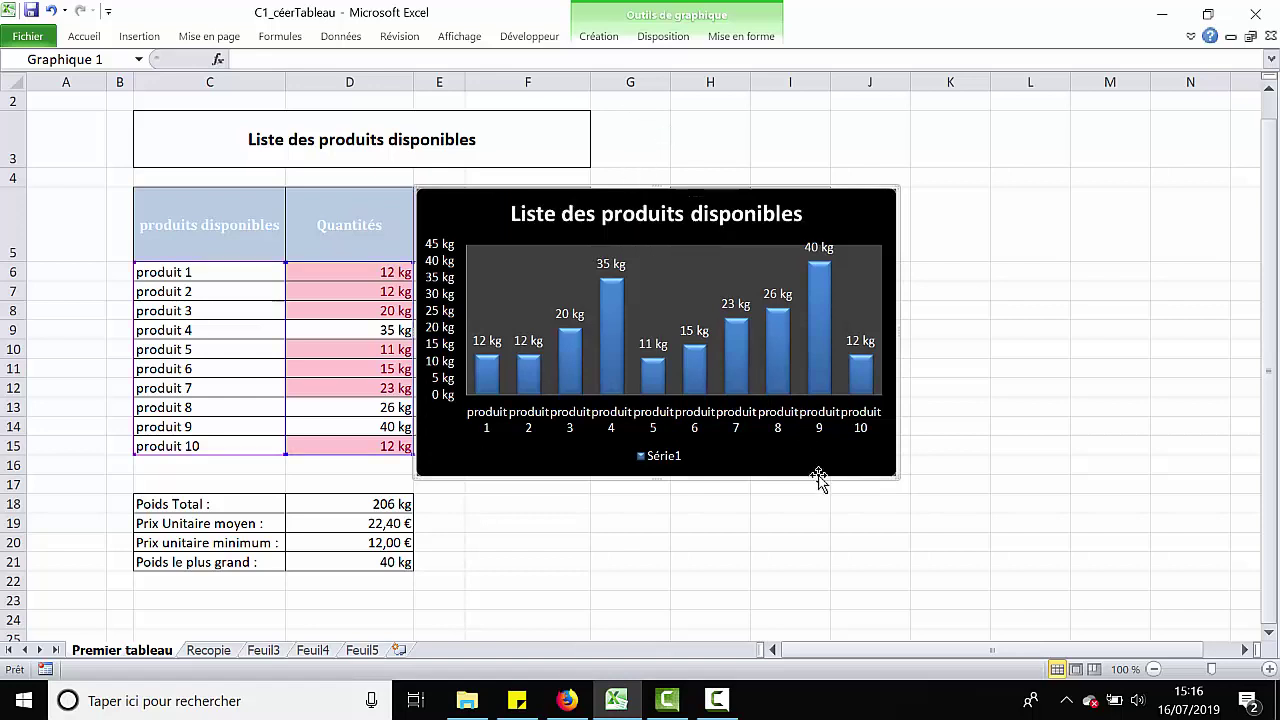
# Step: Add a rotated title to the primary vertical axis reading "Quantités"
pyautogui.click(660, 36)
pyautogui.click(381, 108)
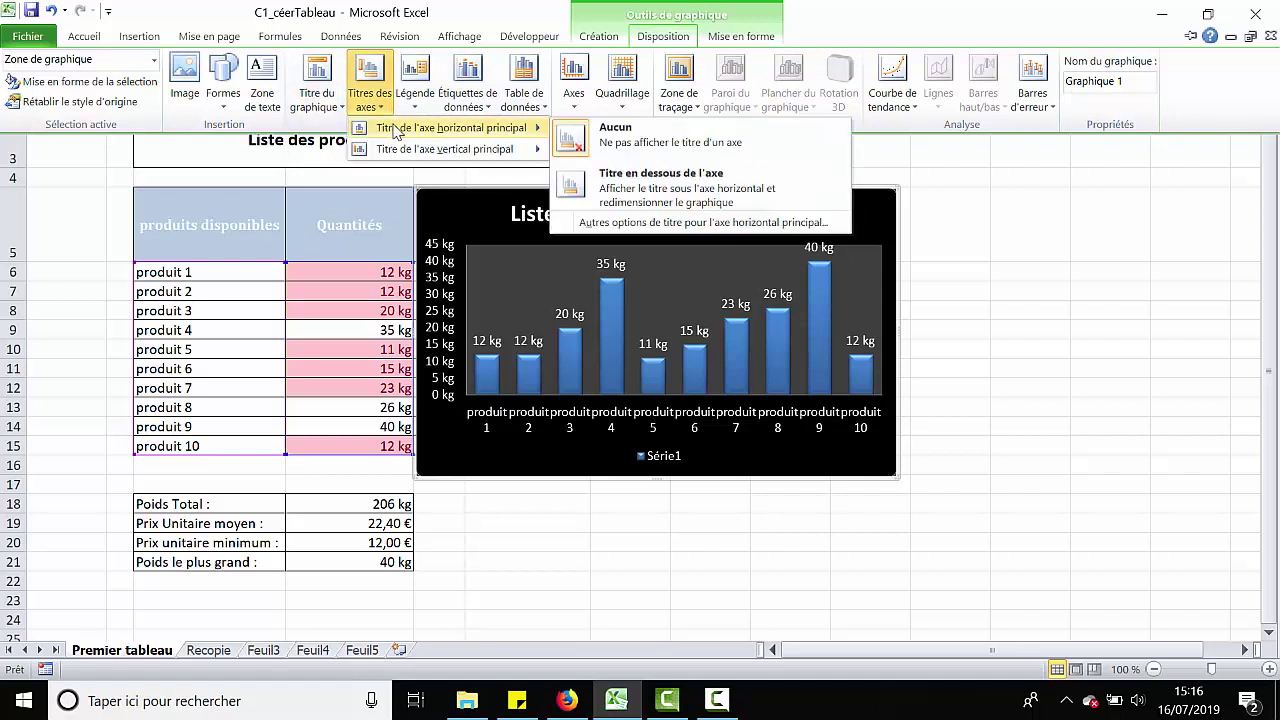
pyautogui.moveTo(400, 149)
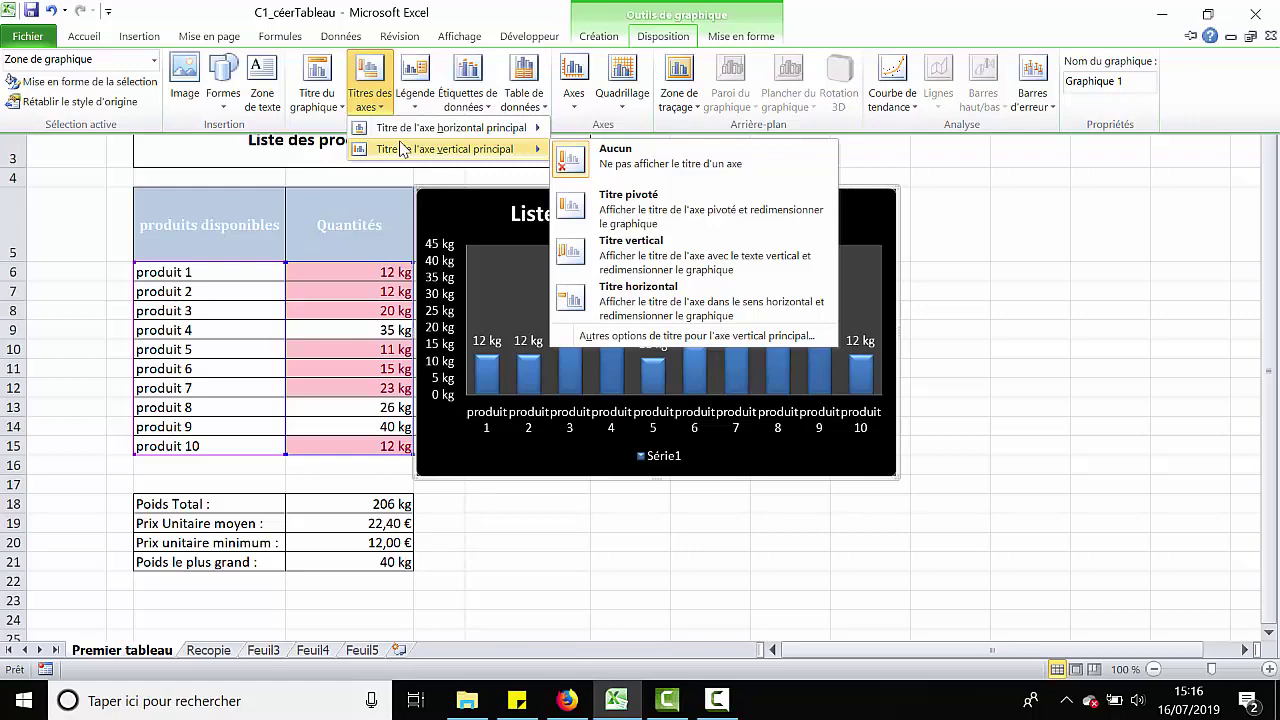
pyautogui.click(627, 210)
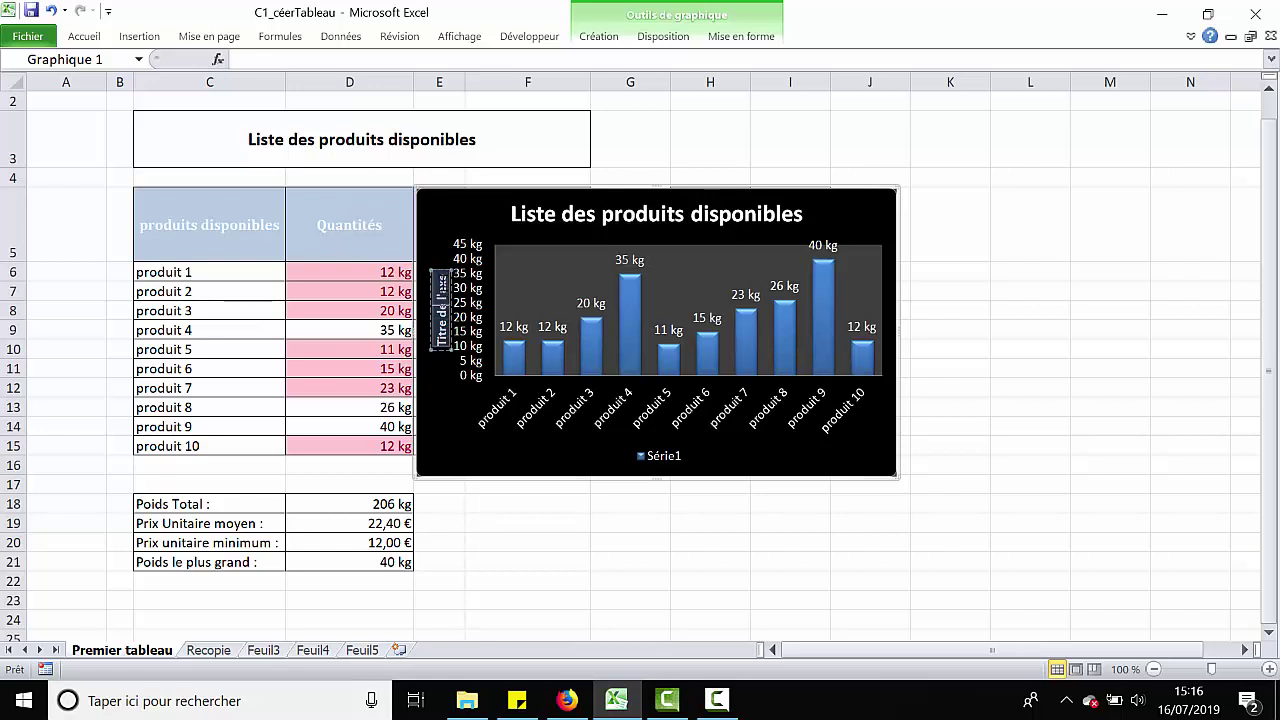
pyautogui.write('Quantité')
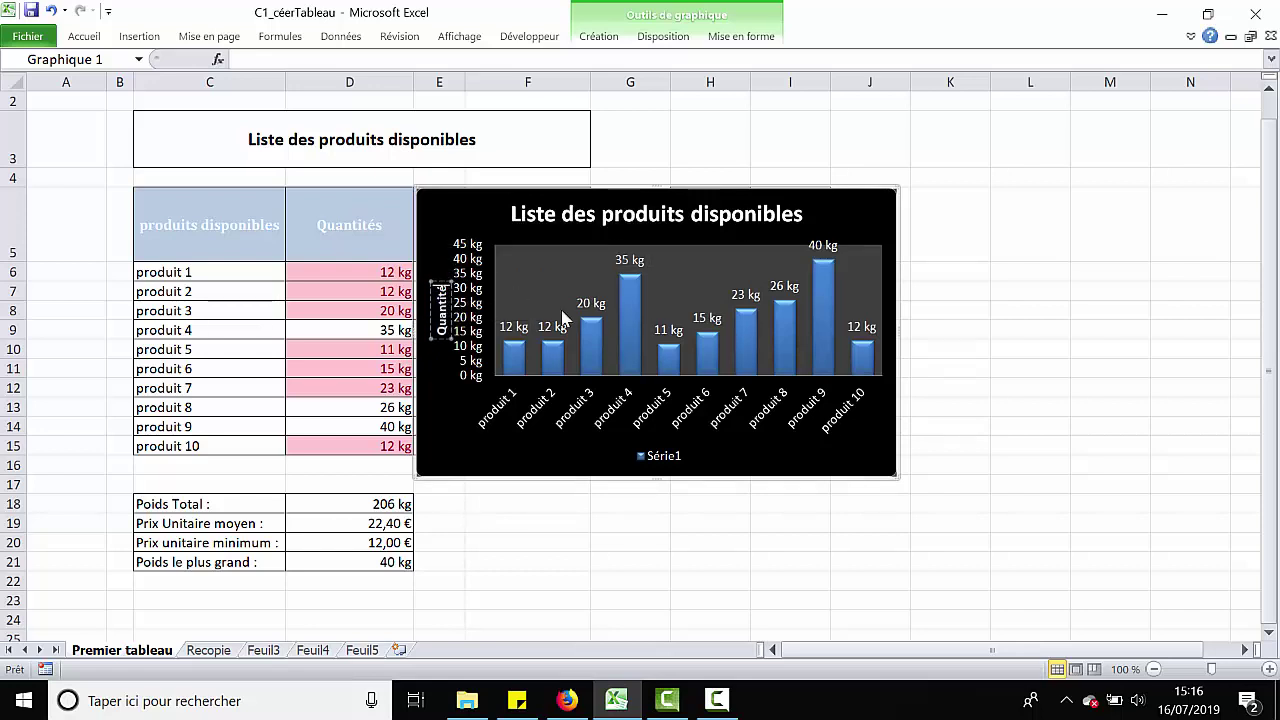
pyautogui.write('s')
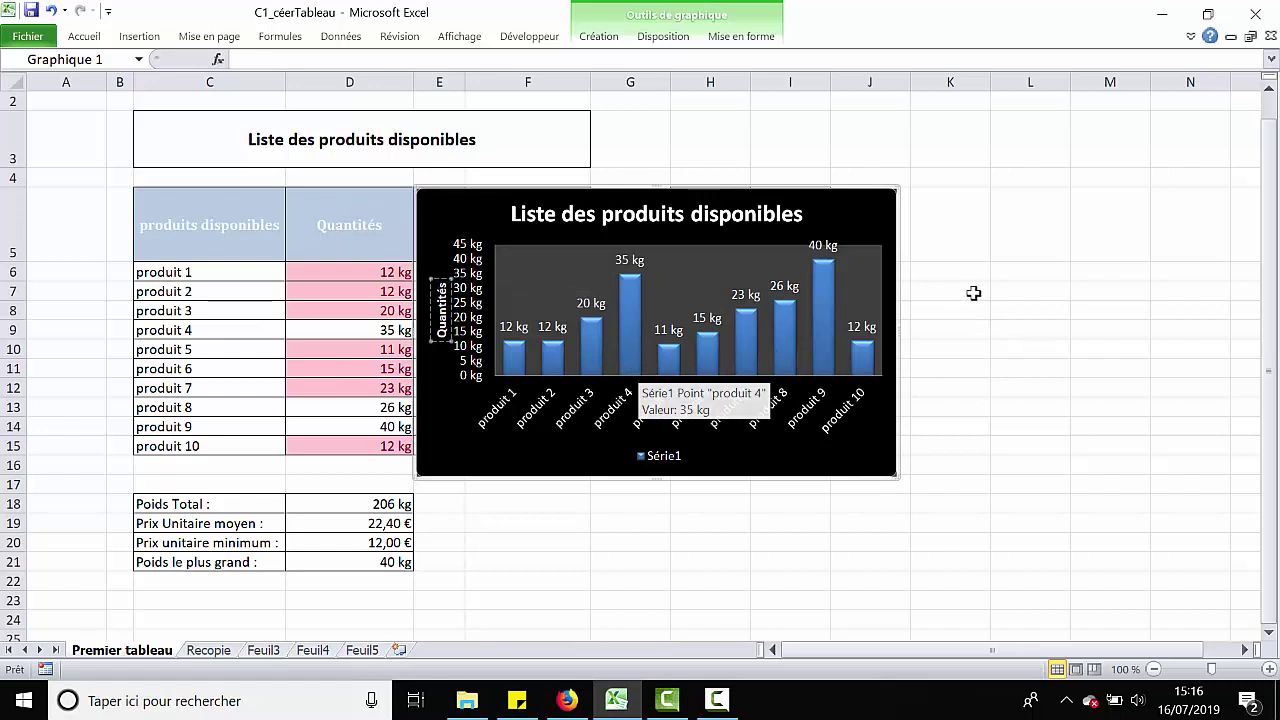
pyautogui.click(963, 346)
pyautogui.click(848, 412)
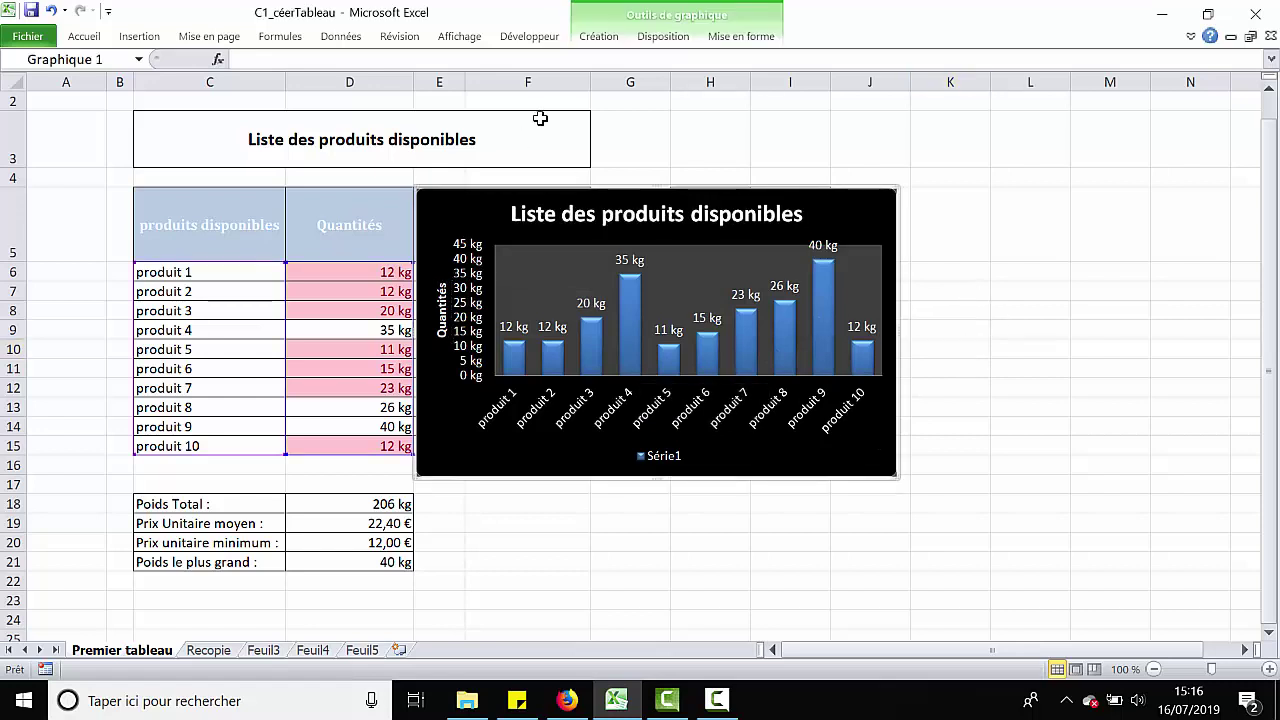
# Step: Display the chart legend on the right side of the plot
pyautogui.click(598, 36)
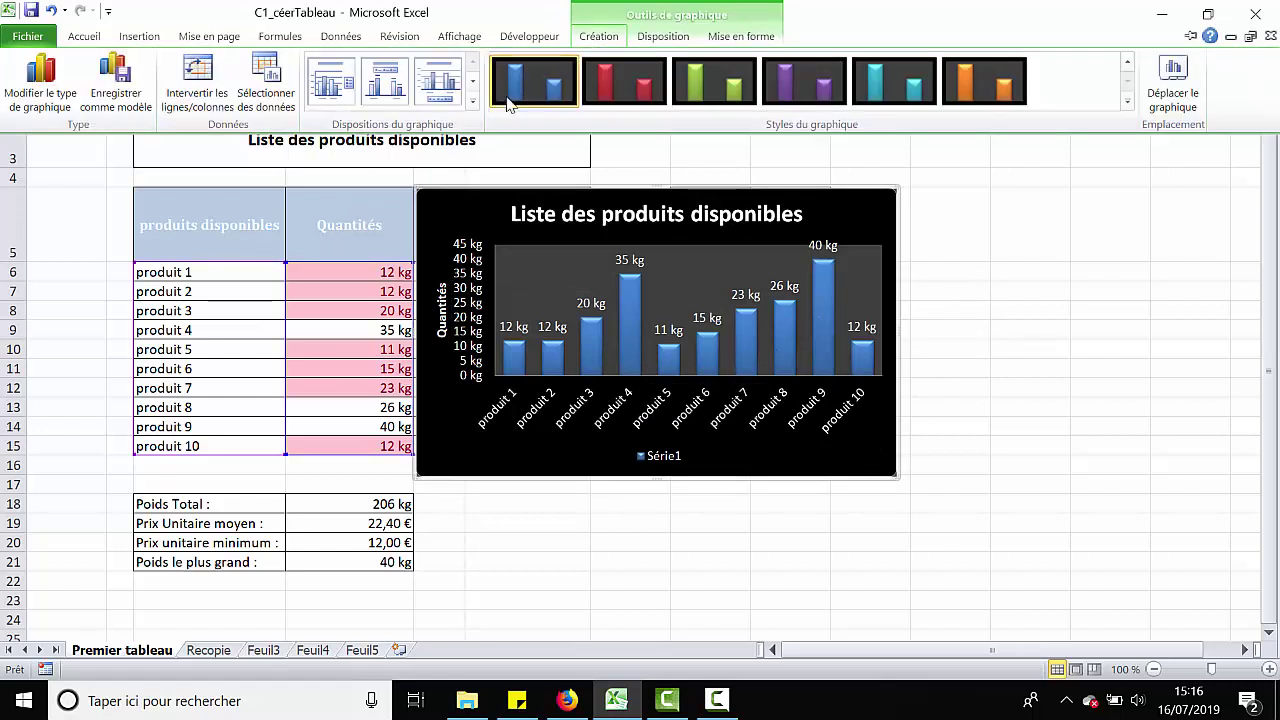
pyautogui.click(663, 36)
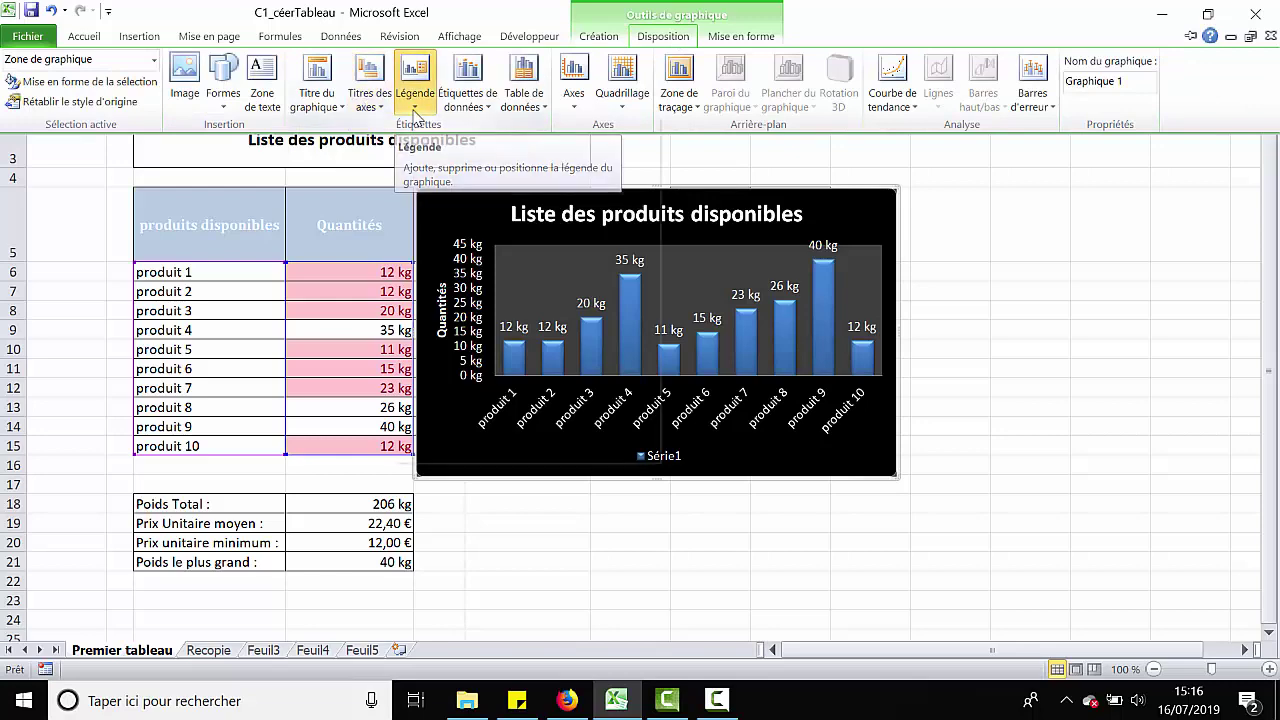
pyautogui.click(416, 116)
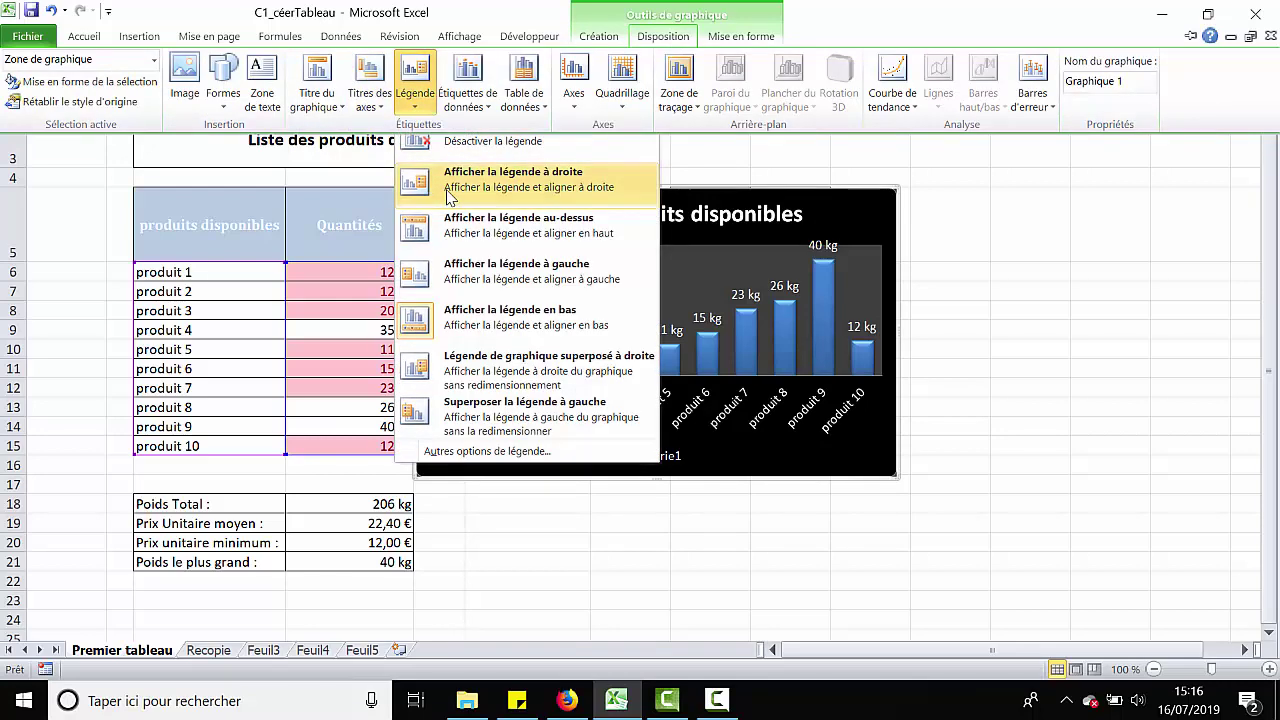
pyautogui.click(512, 178)
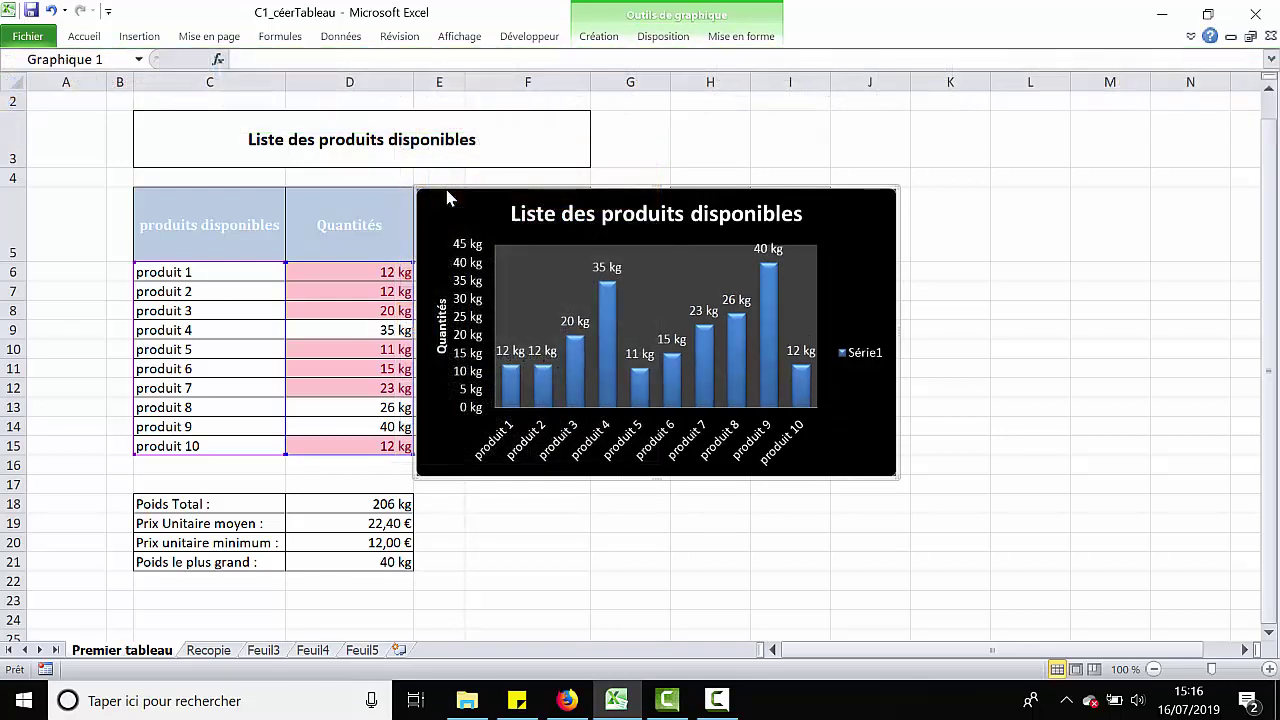
# Step: Turn off the chart legend using the Aucun option
pyautogui.click(670, 46)
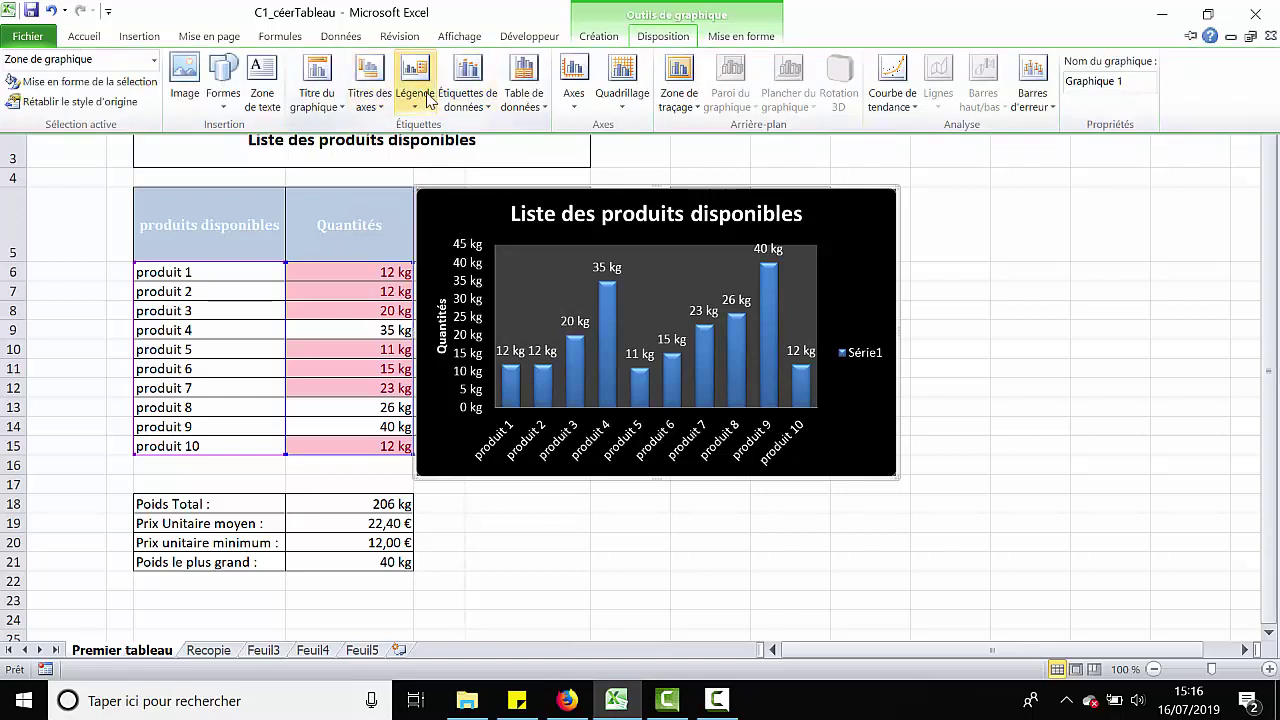
pyautogui.click(428, 97)
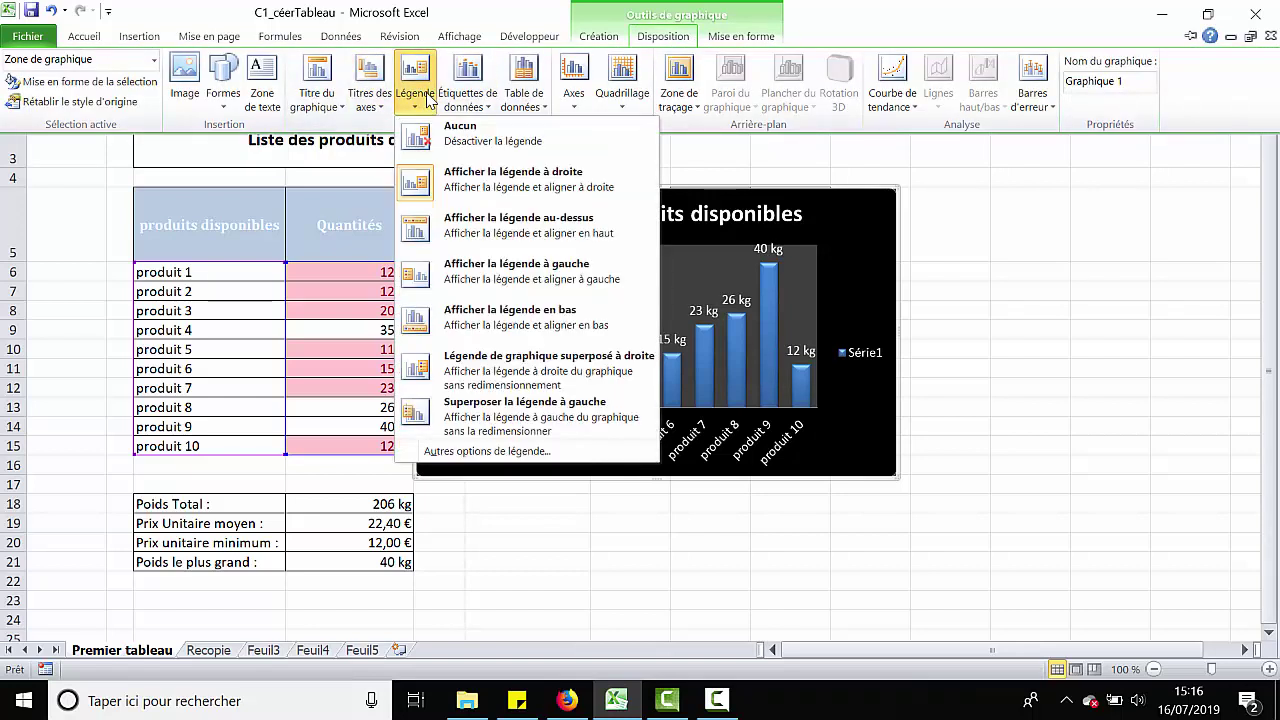
pyautogui.click(477, 128)
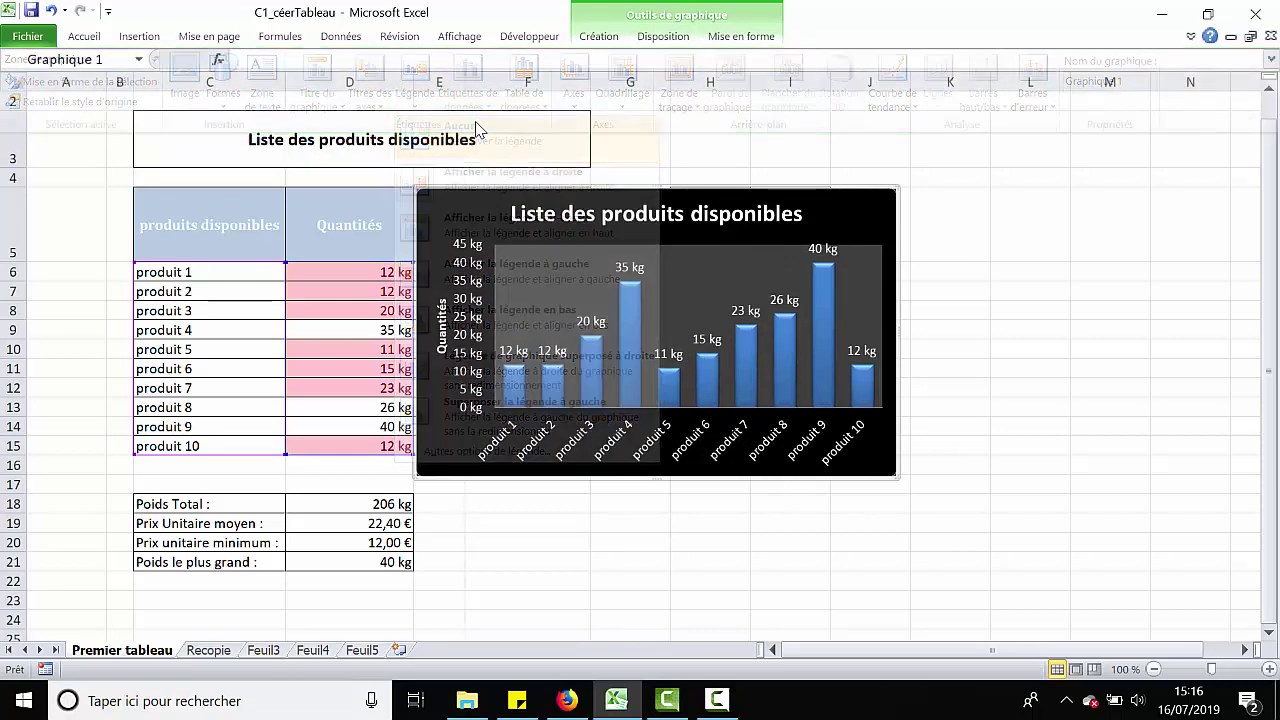
# Step: Show the legend at the right of the chart again and delete it directly from the chart
pyautogui.click(660, 36)
pyautogui.click(415, 95)
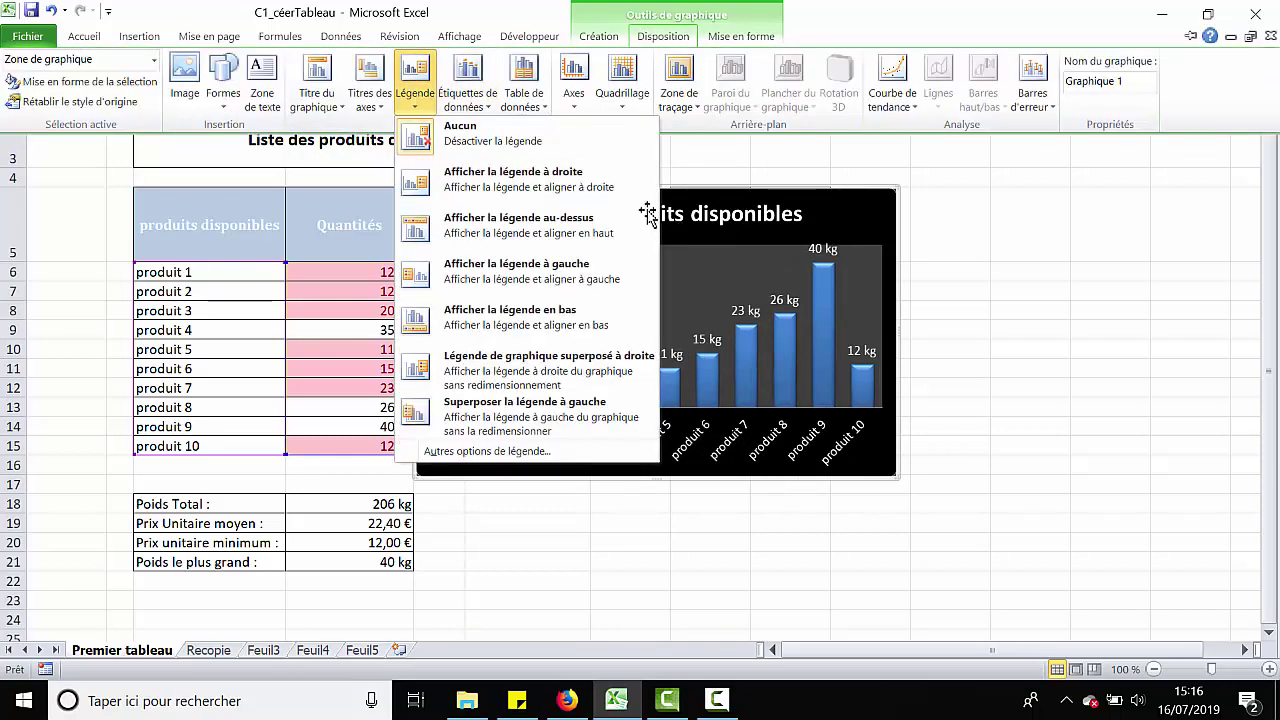
pyautogui.click(580, 174)
pyautogui.click(866, 361)
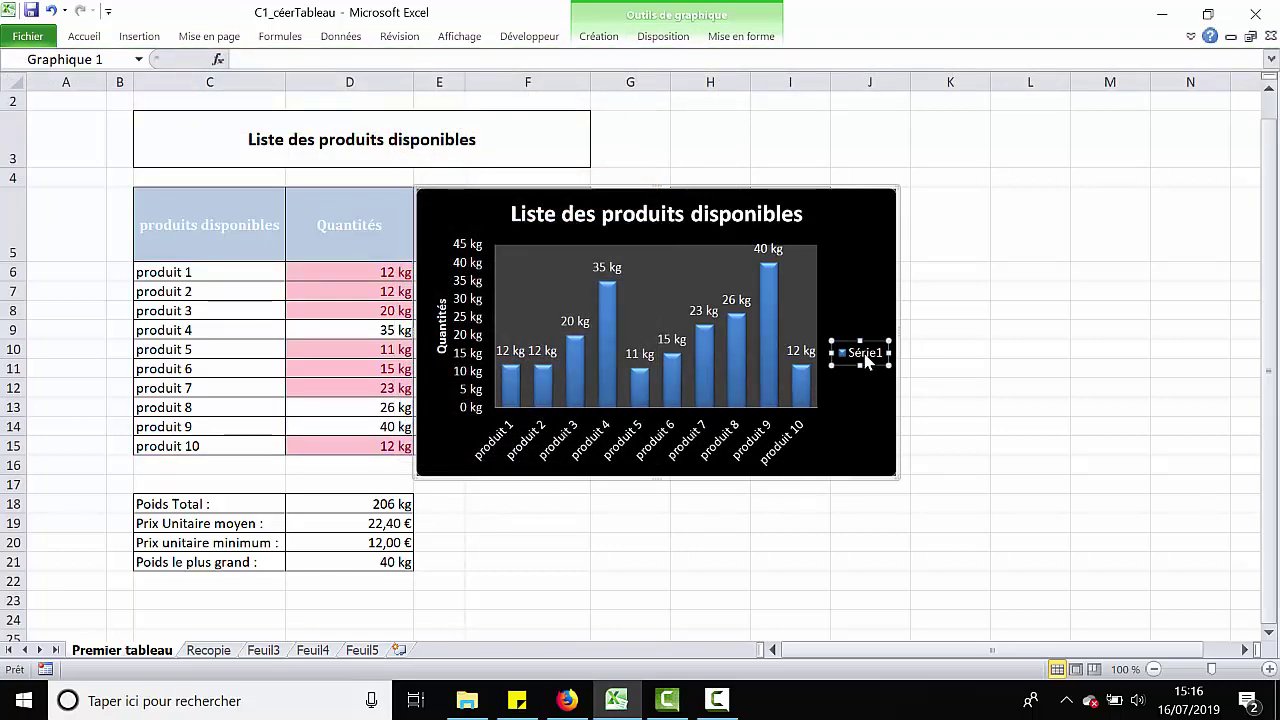
pyautogui.press('Delete')
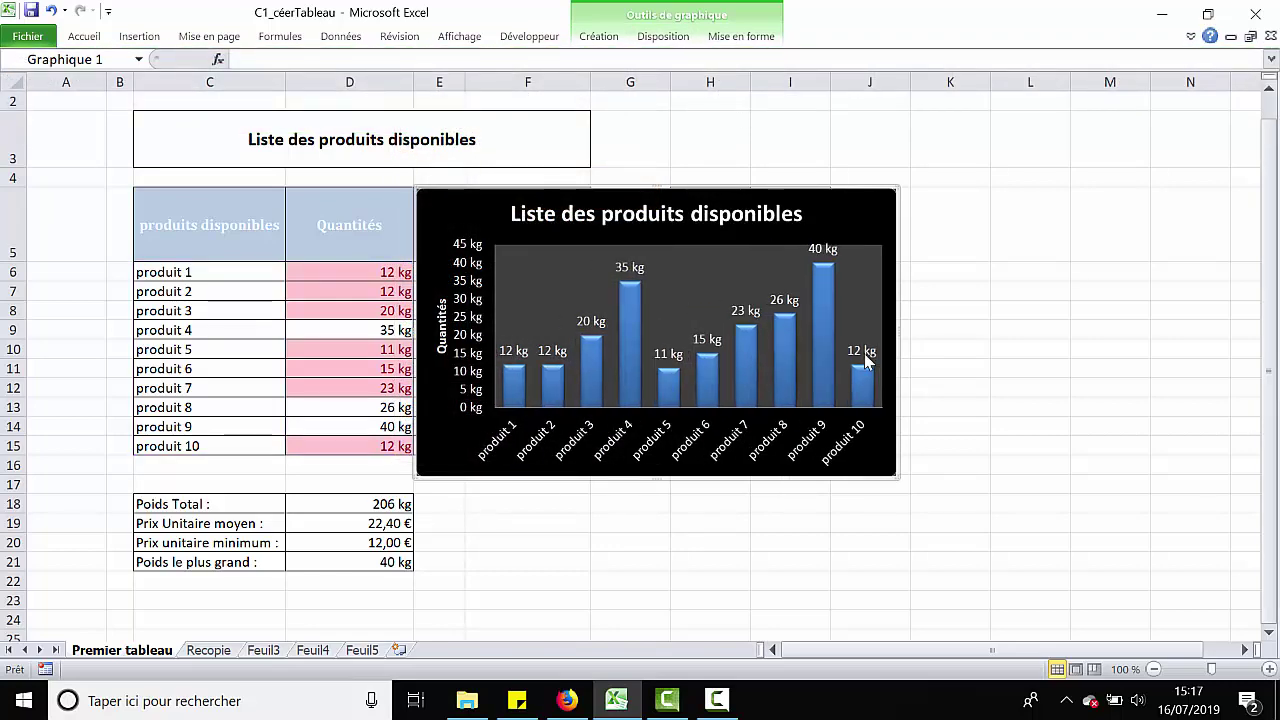
# Step: Turn off the data labels above the chart columns
pyautogui.click(665, 40)
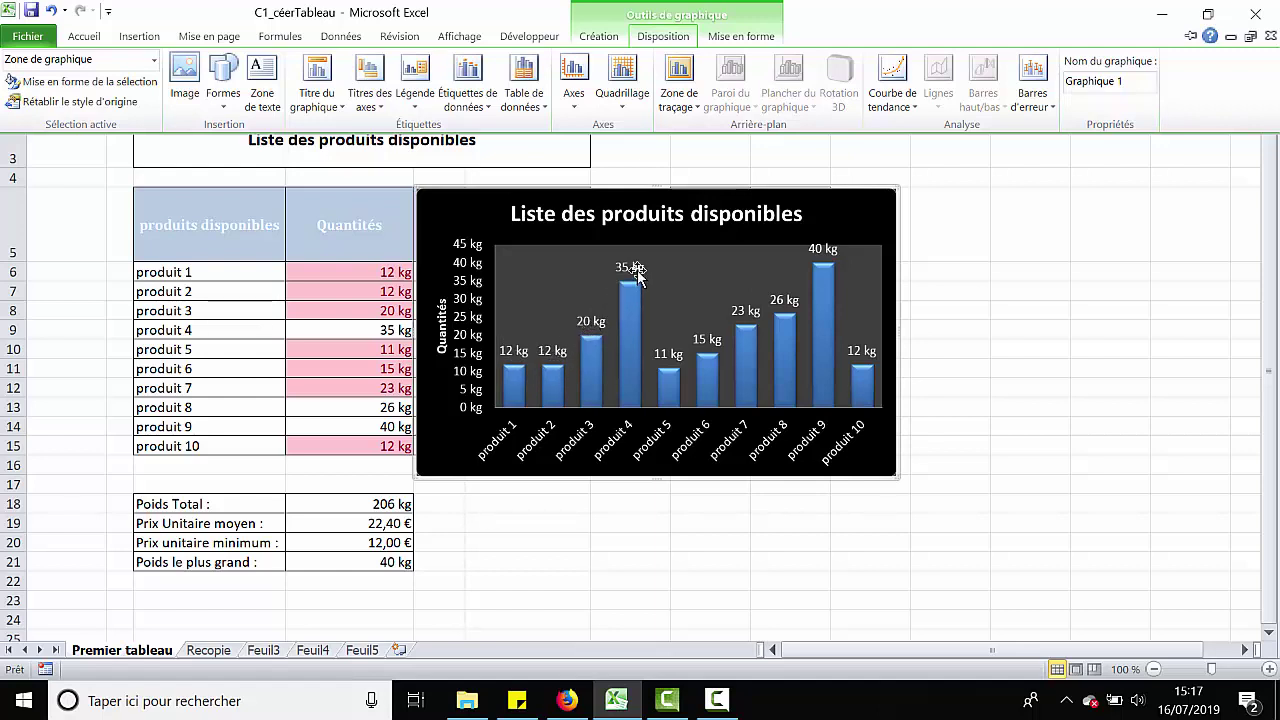
pyautogui.click(467, 85)
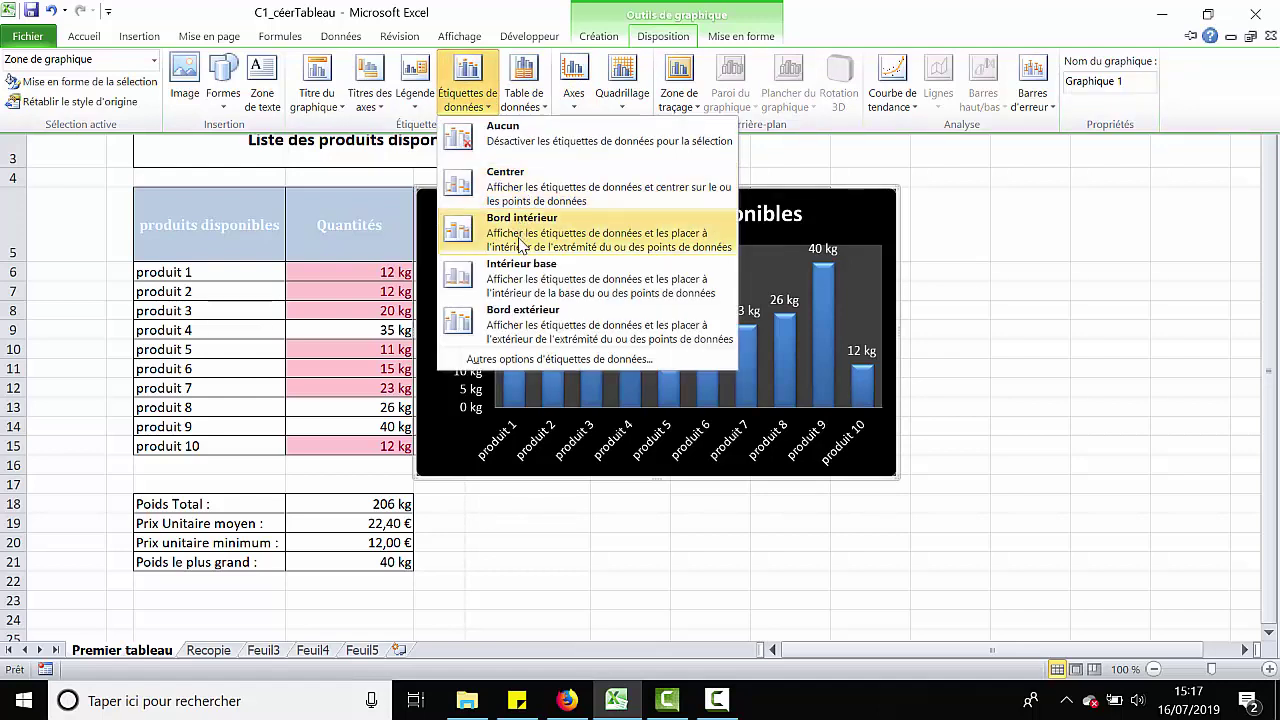
pyautogui.click(536, 132)
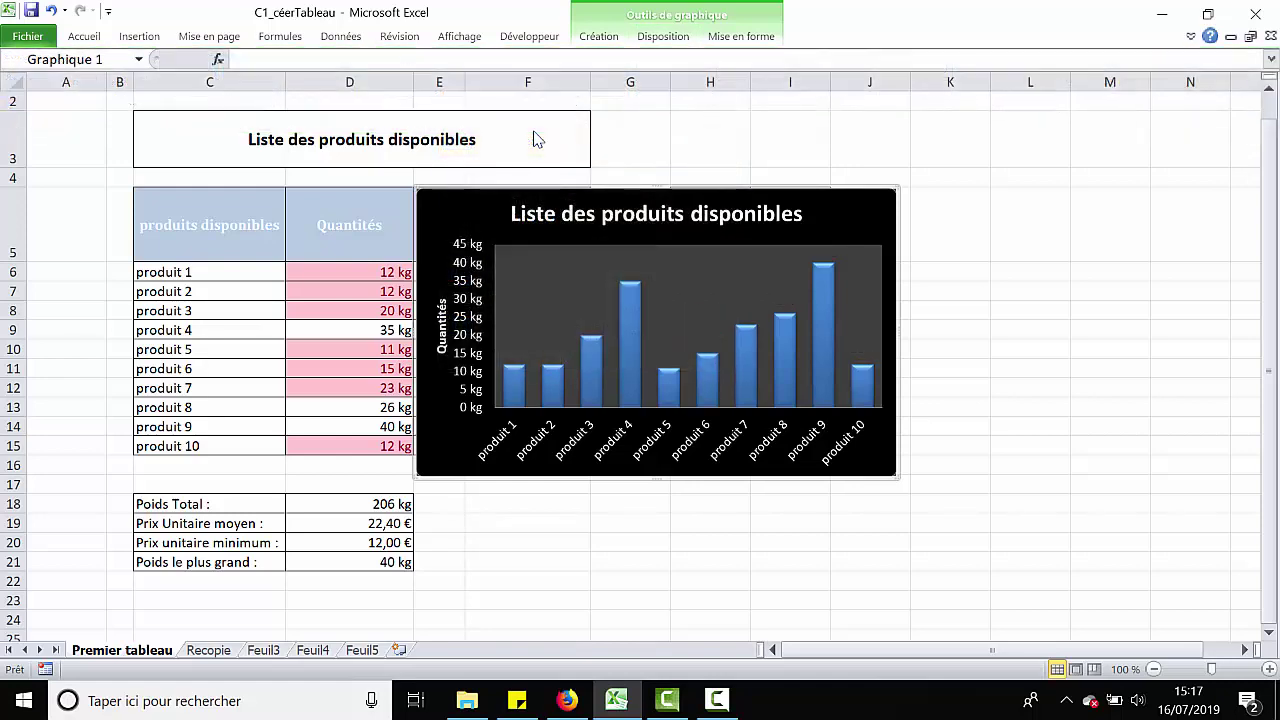
# Step: Display the data labels at the outside end of the columns (Bord extérieur)
pyautogui.click(656, 40)
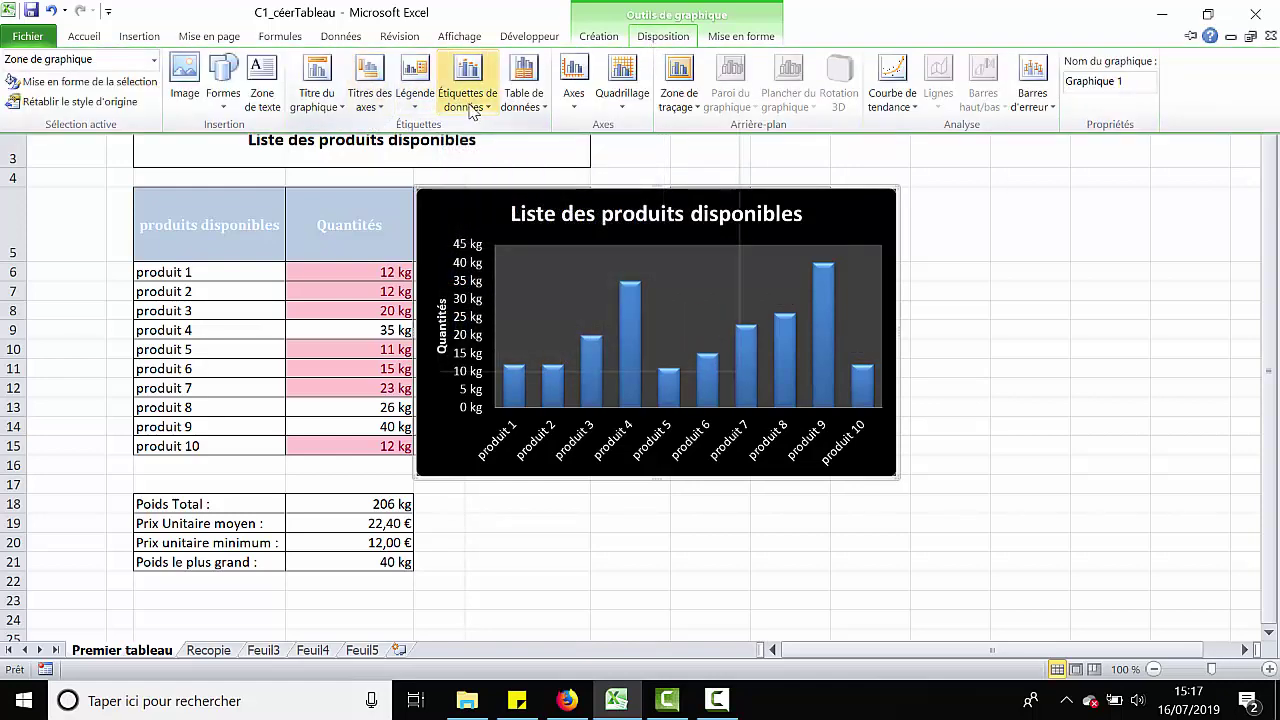
pyautogui.click(466, 98)
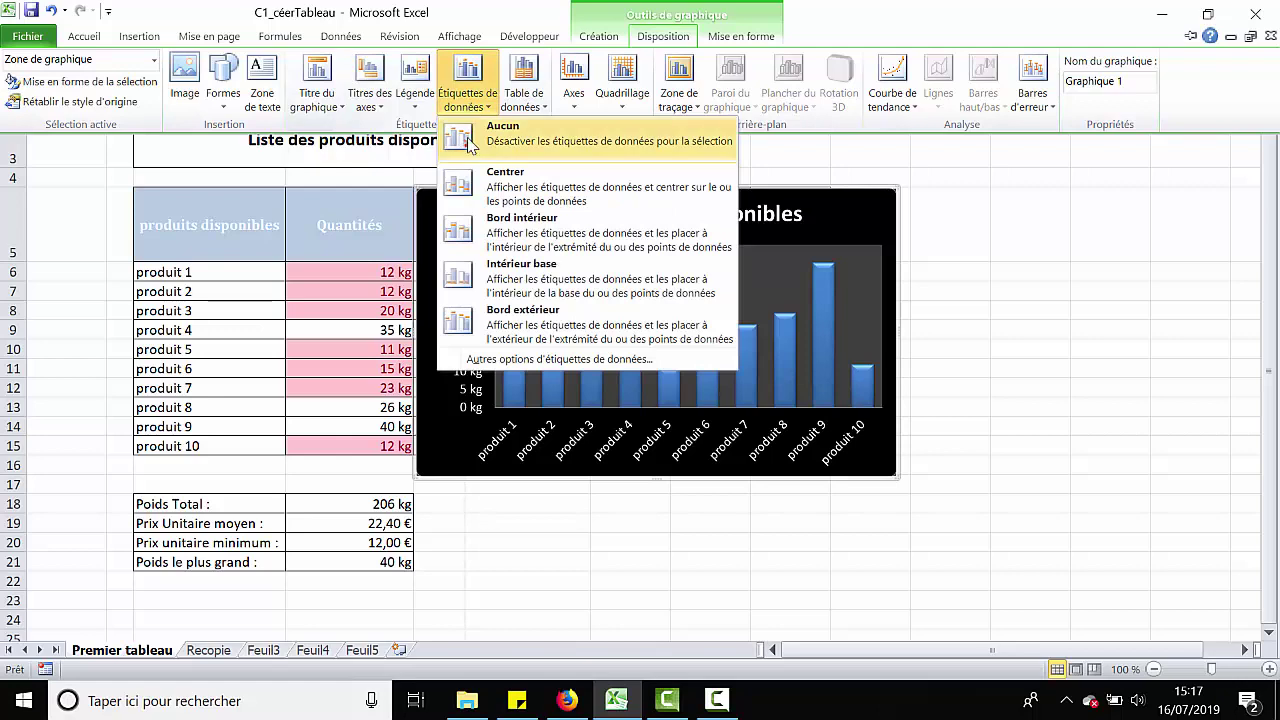
pyautogui.click(511, 320)
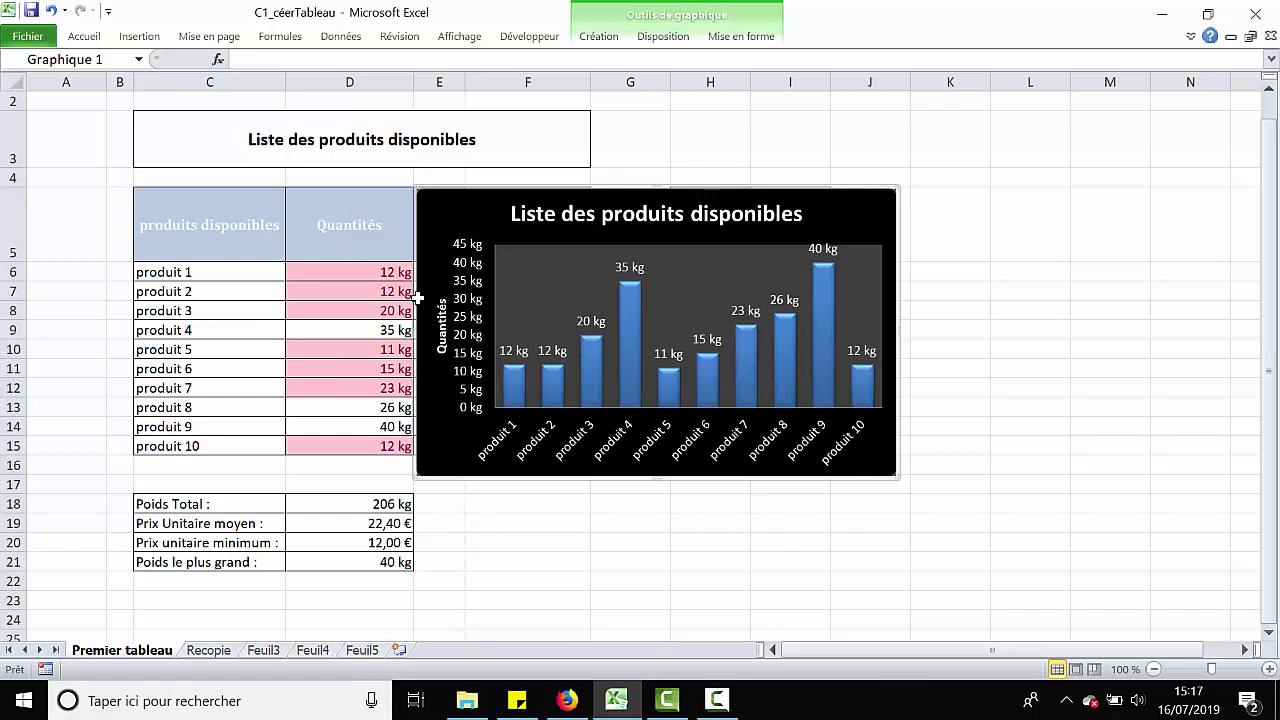
# Step: Delete the vertical axis labels and the "Quantités" axis title from the chart
pyautogui.click(481, 288)
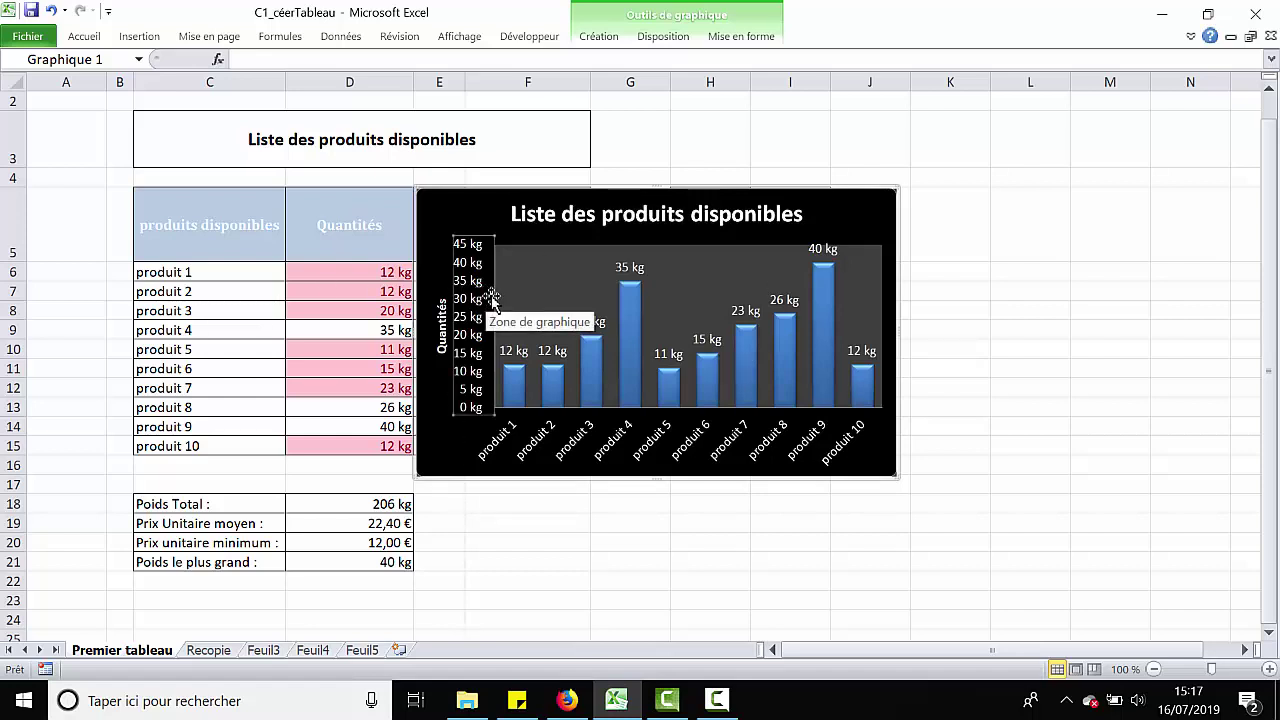
pyautogui.press('Delete')
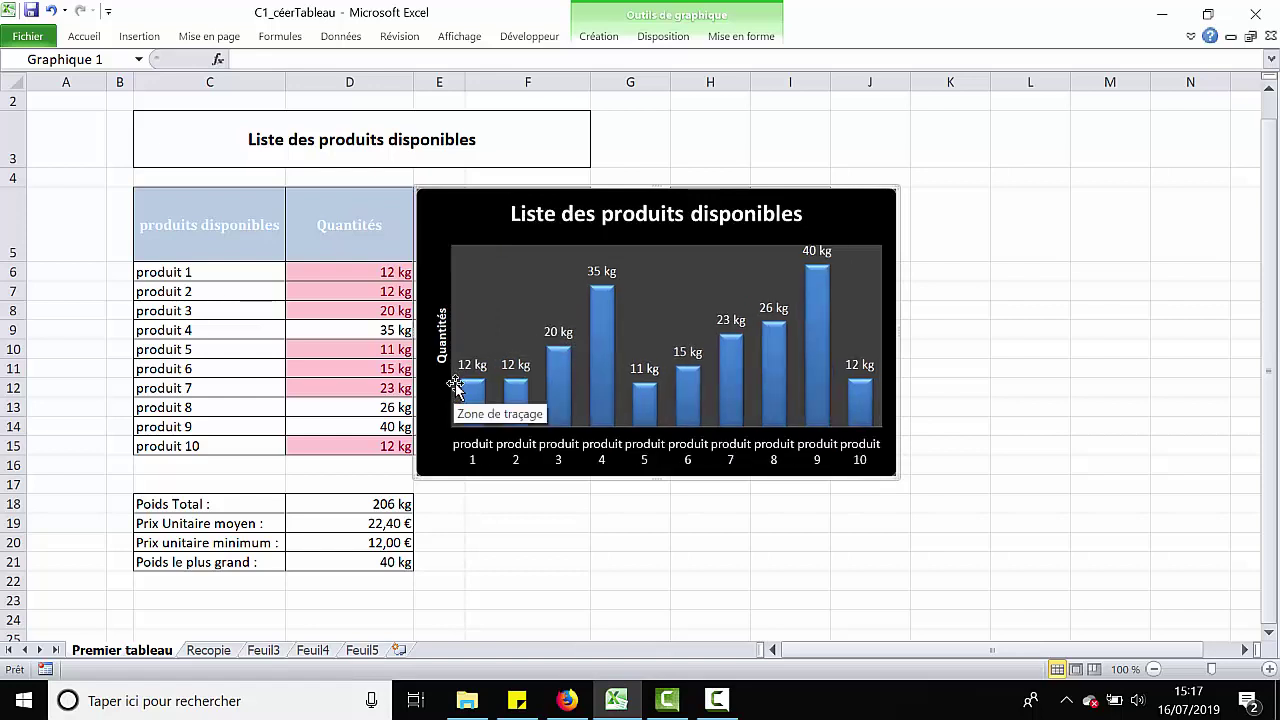
pyautogui.click(443, 355)
pyautogui.press('Delete')
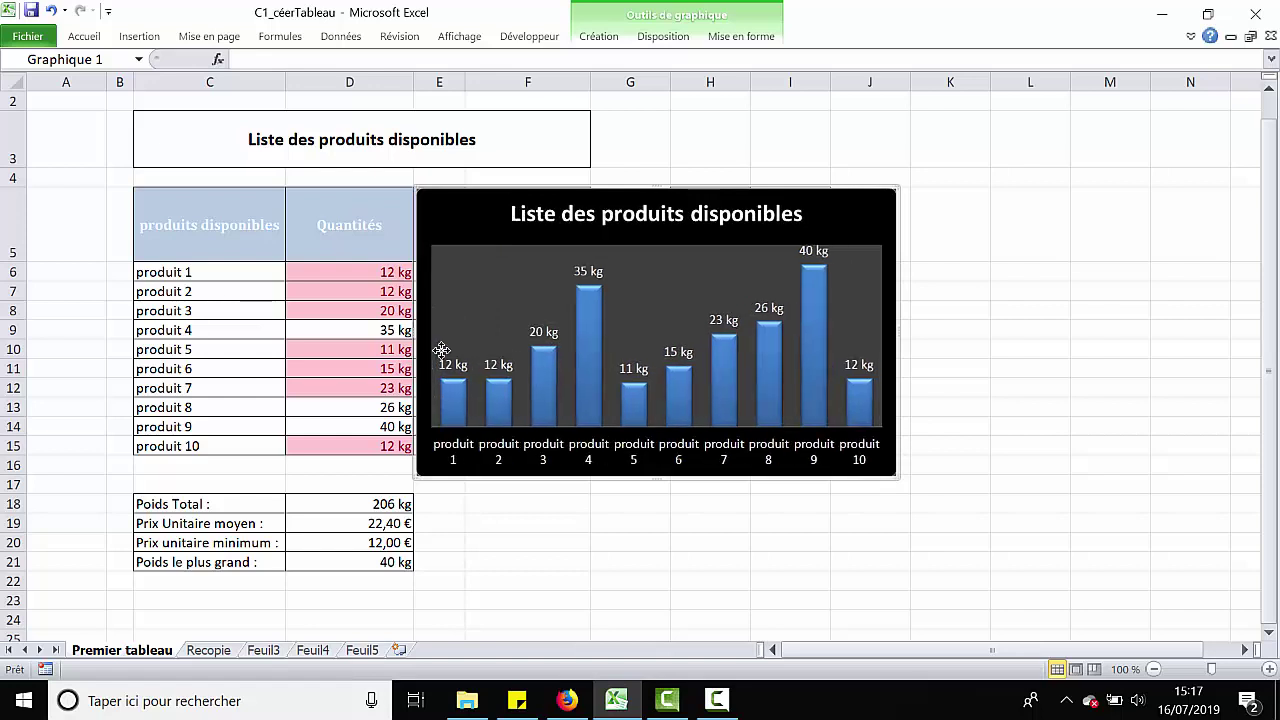
# Step: Display the primary vertical axis with its default order and labels
pyautogui.click(655, 37)
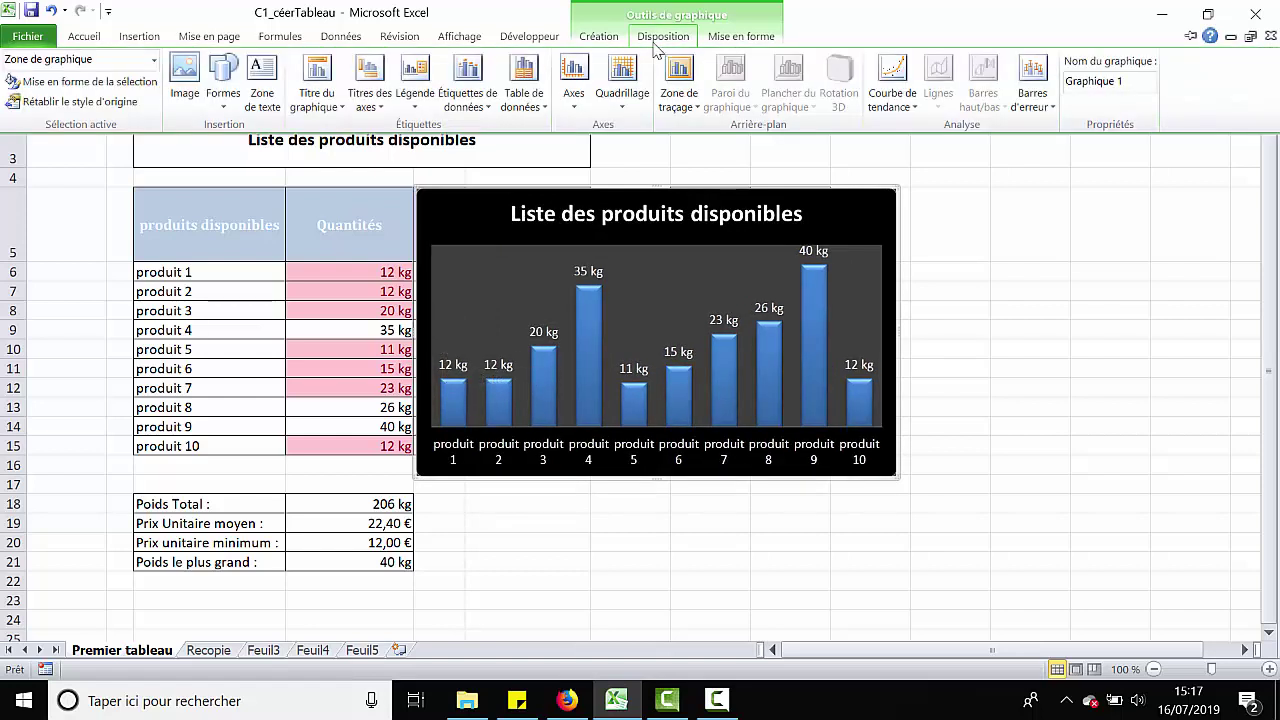
pyautogui.click(572, 113)
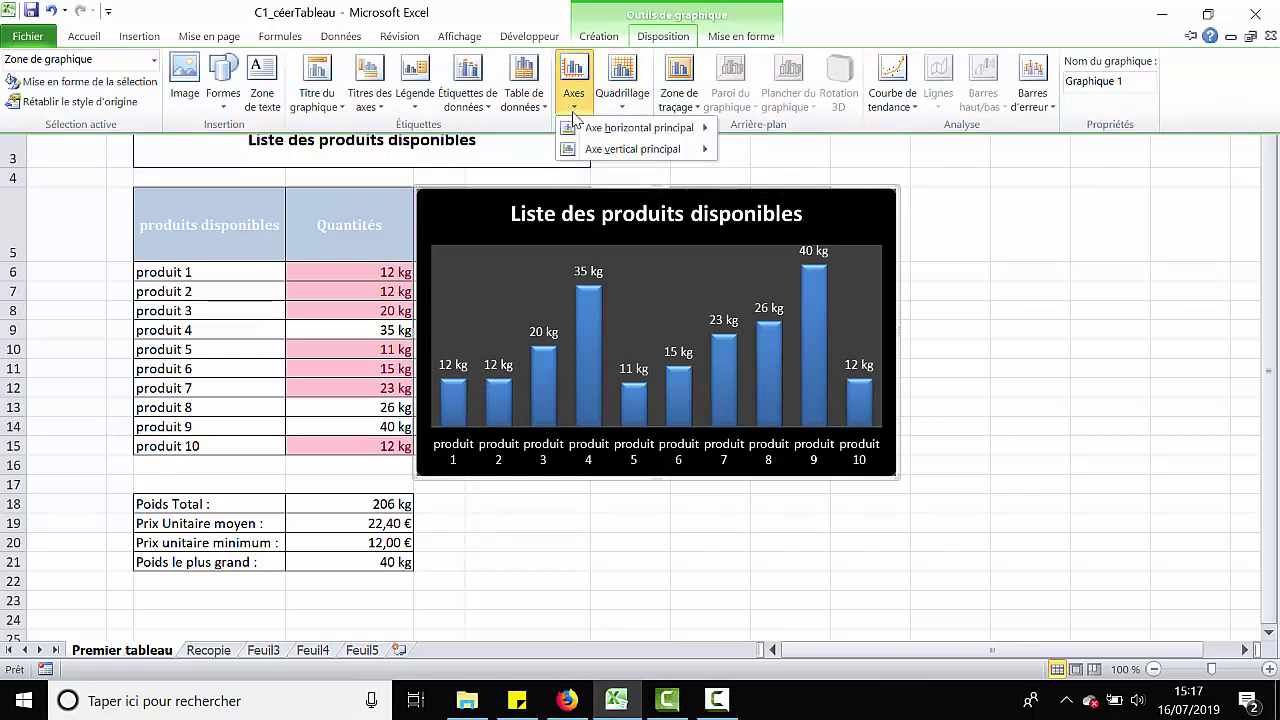
pyautogui.moveTo(581, 122)
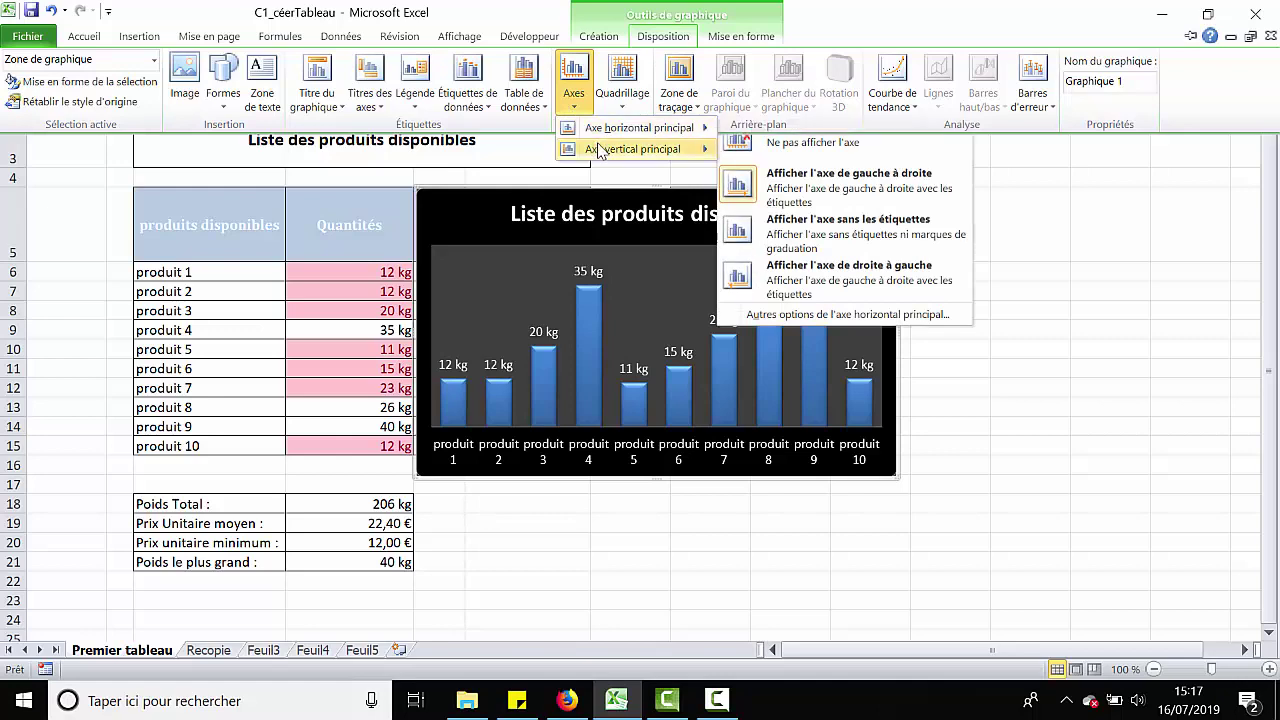
pyautogui.moveTo(630, 150)
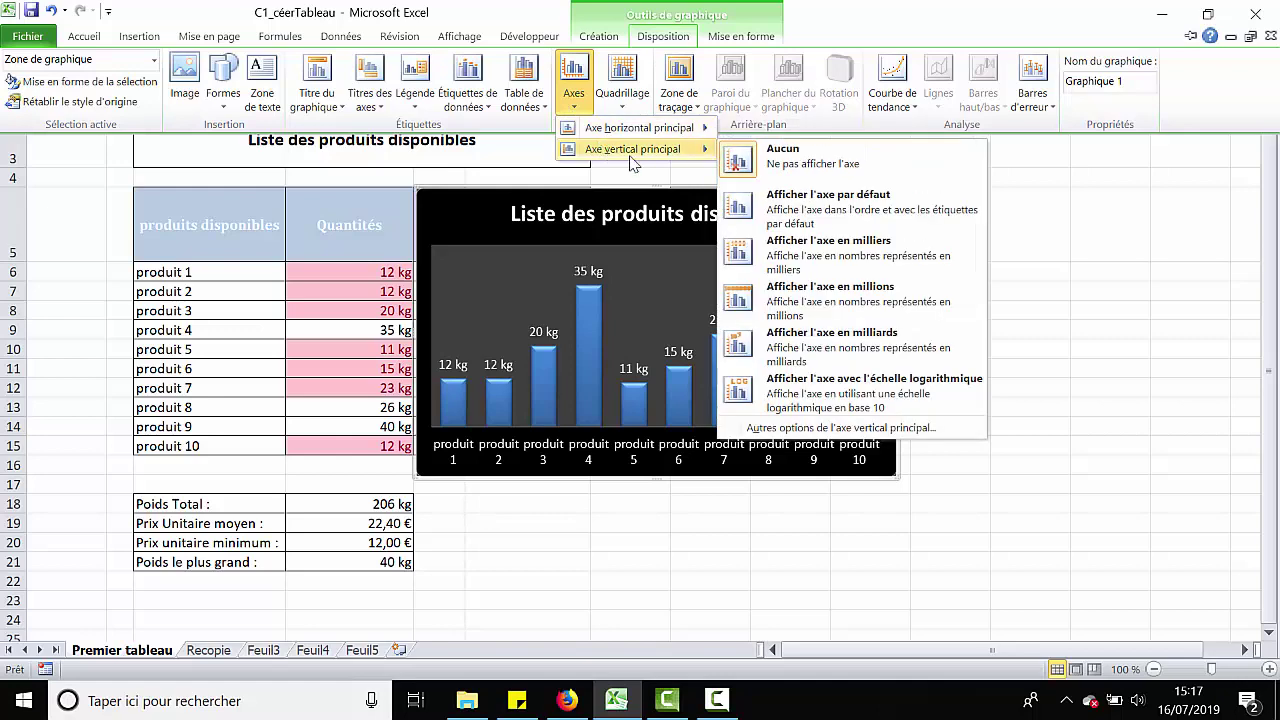
pyautogui.click(786, 221)
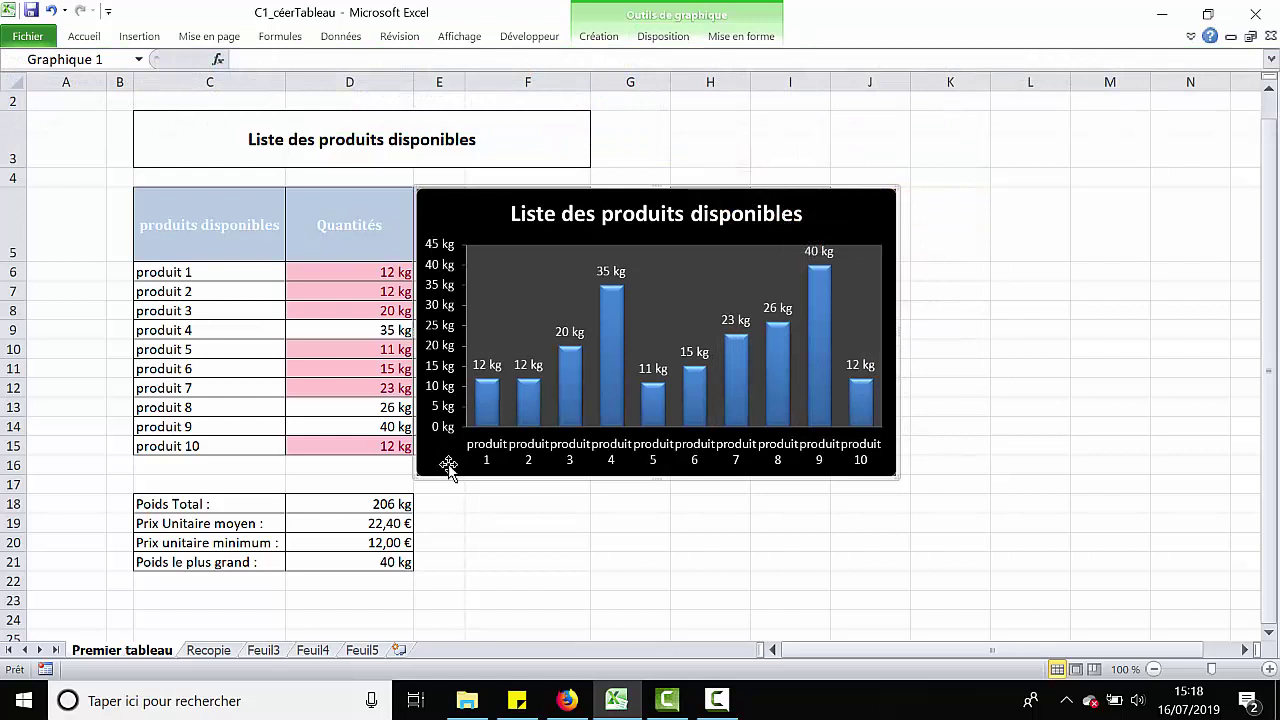
pyautogui.click(452, 395)
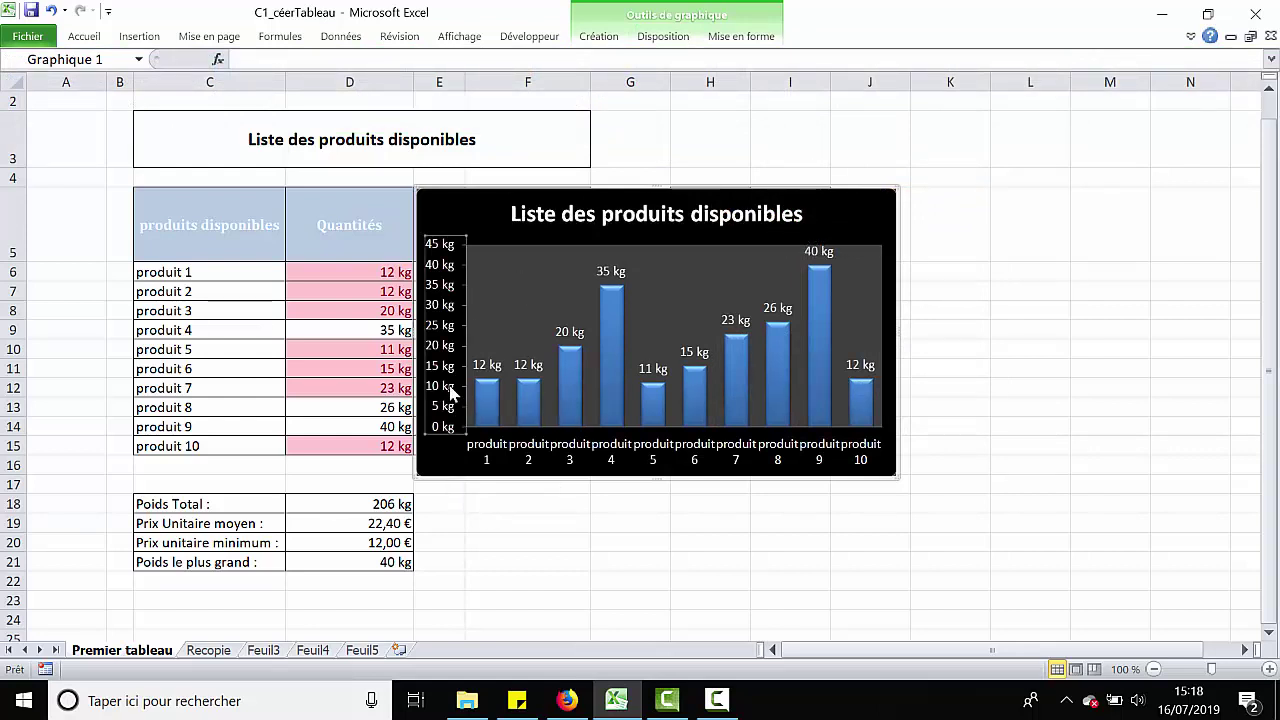
pyautogui.click(660, 37)
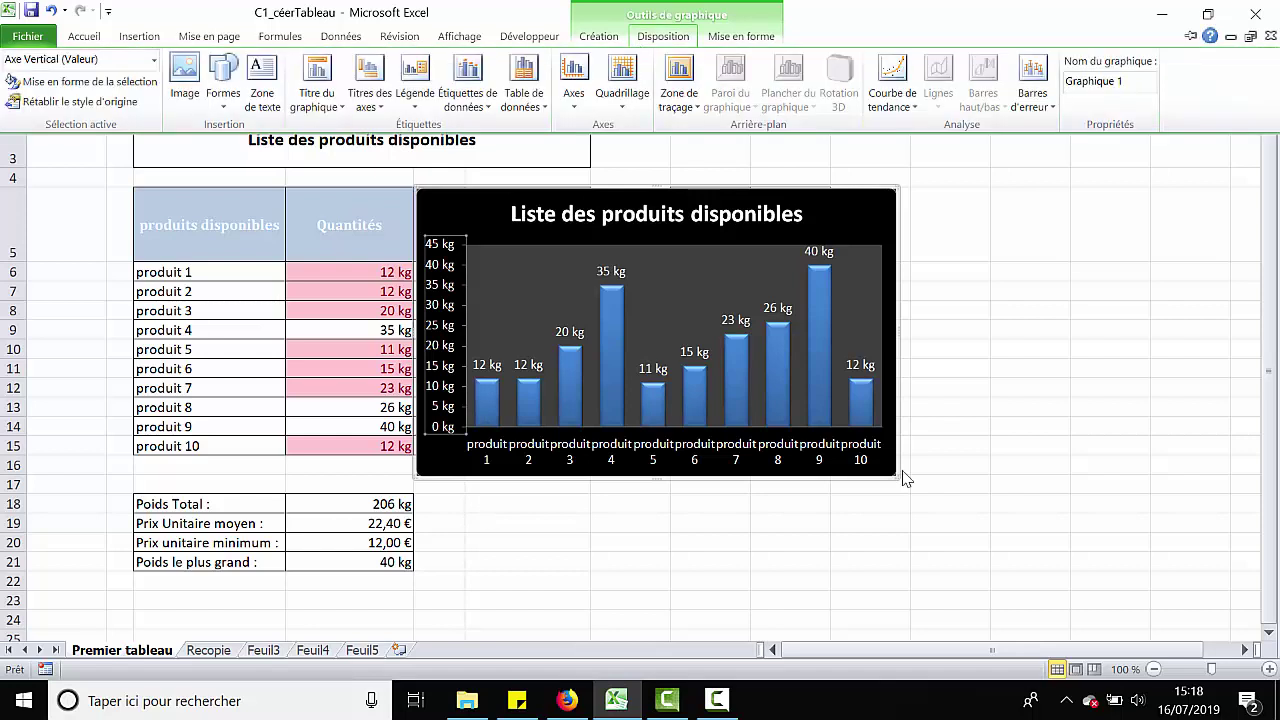
# Step: Change the chart type to a line chart with markers (Courbes)
pyautogui.click(602, 38)
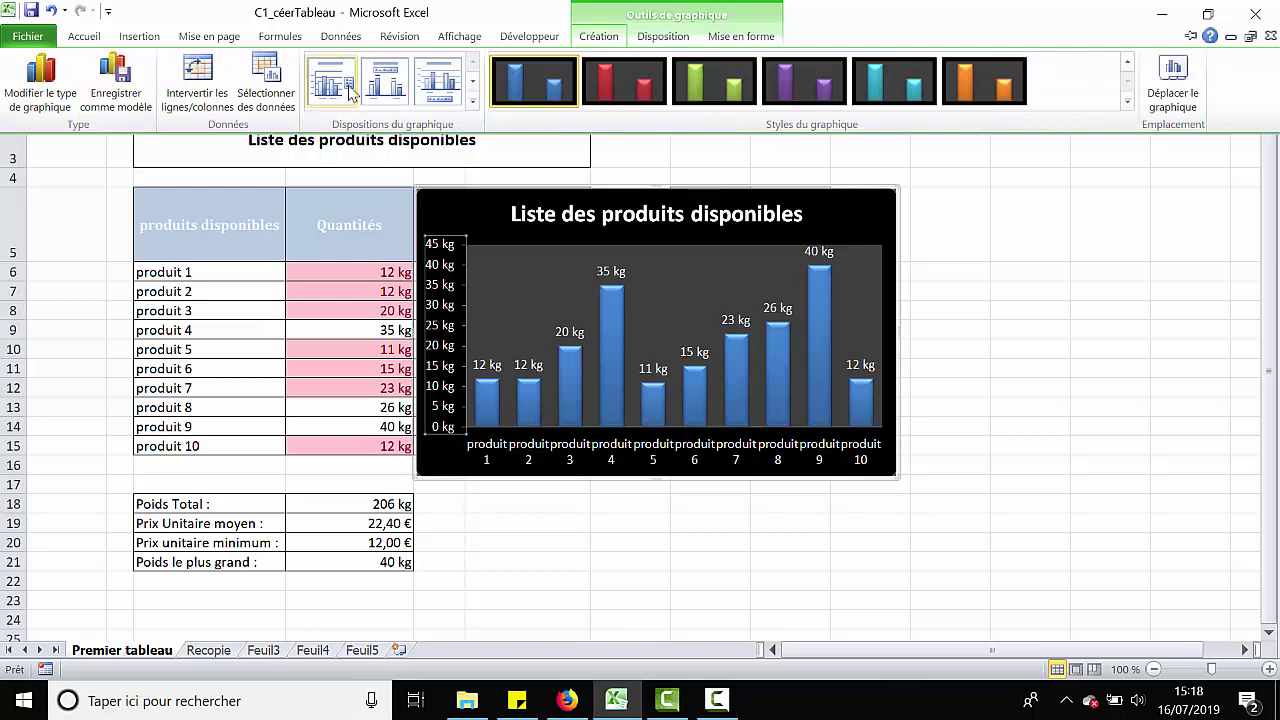
pyautogui.click(43, 86)
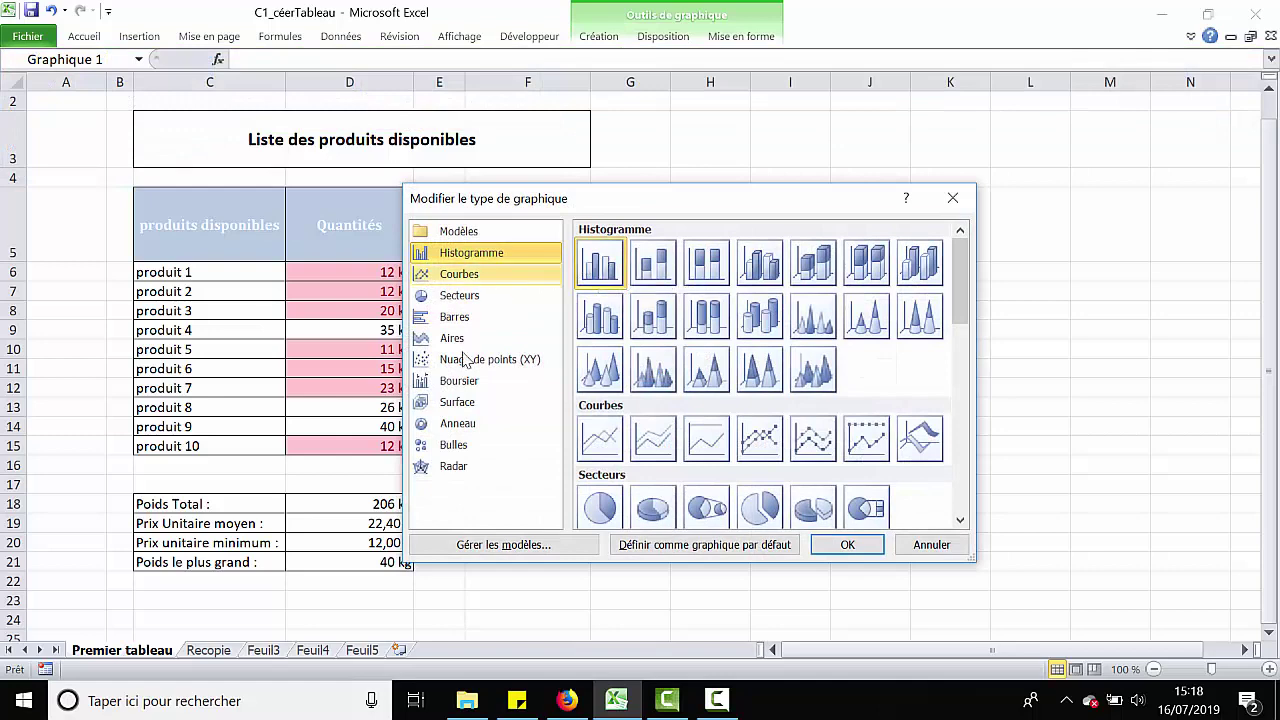
pyautogui.click(473, 281)
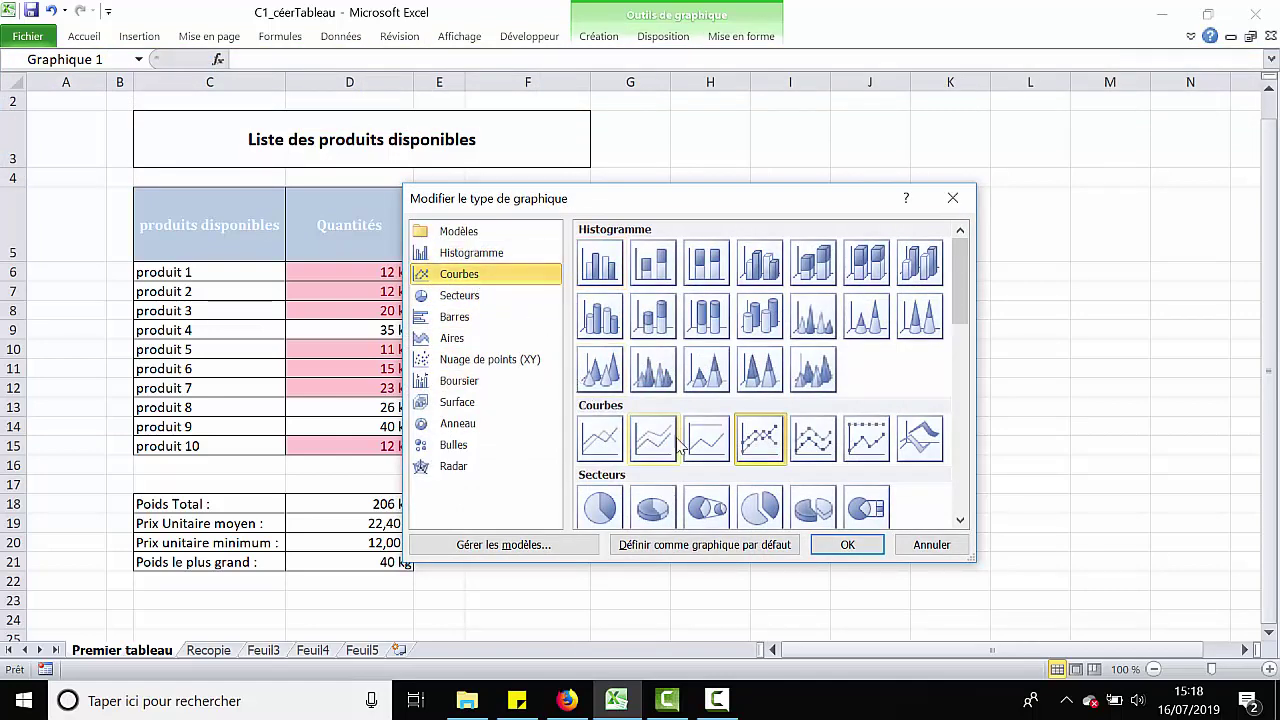
pyautogui.click(858, 548)
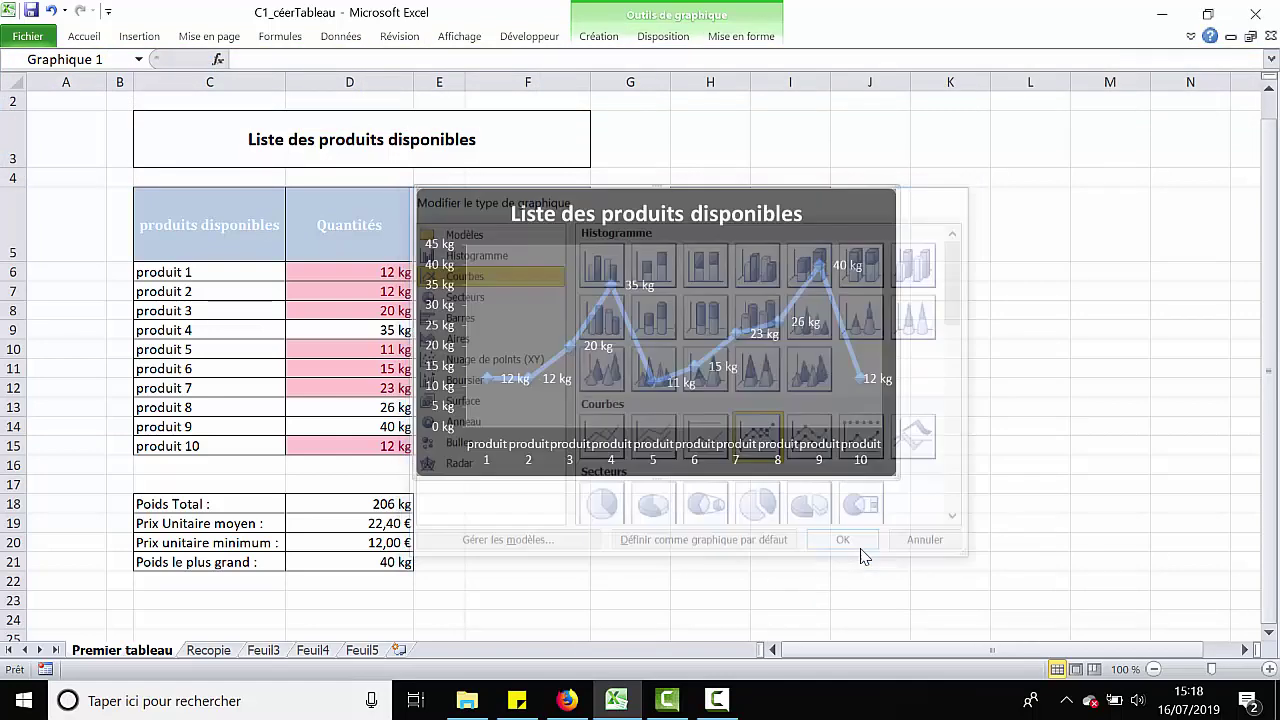
# Step: Change the chart type to horizontal clustered bars (Barres)
pyautogui.click(598, 36)
pyautogui.click(63, 88)
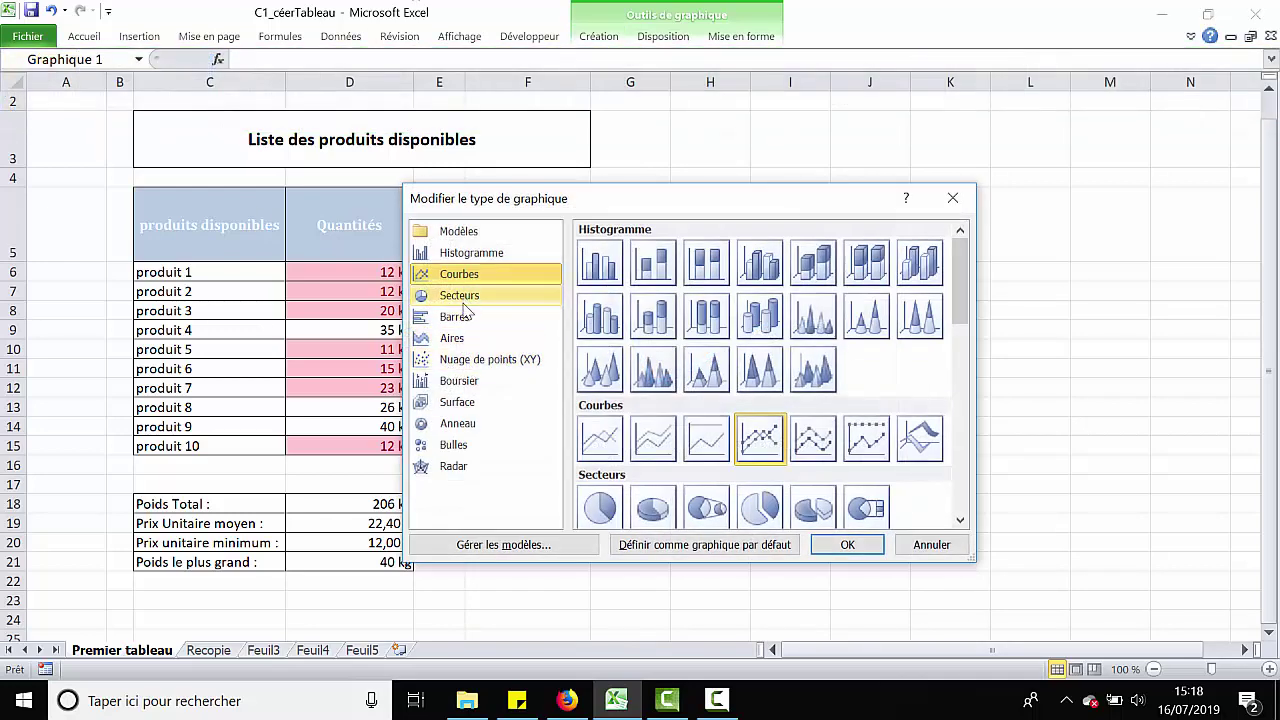
pyautogui.click(465, 317)
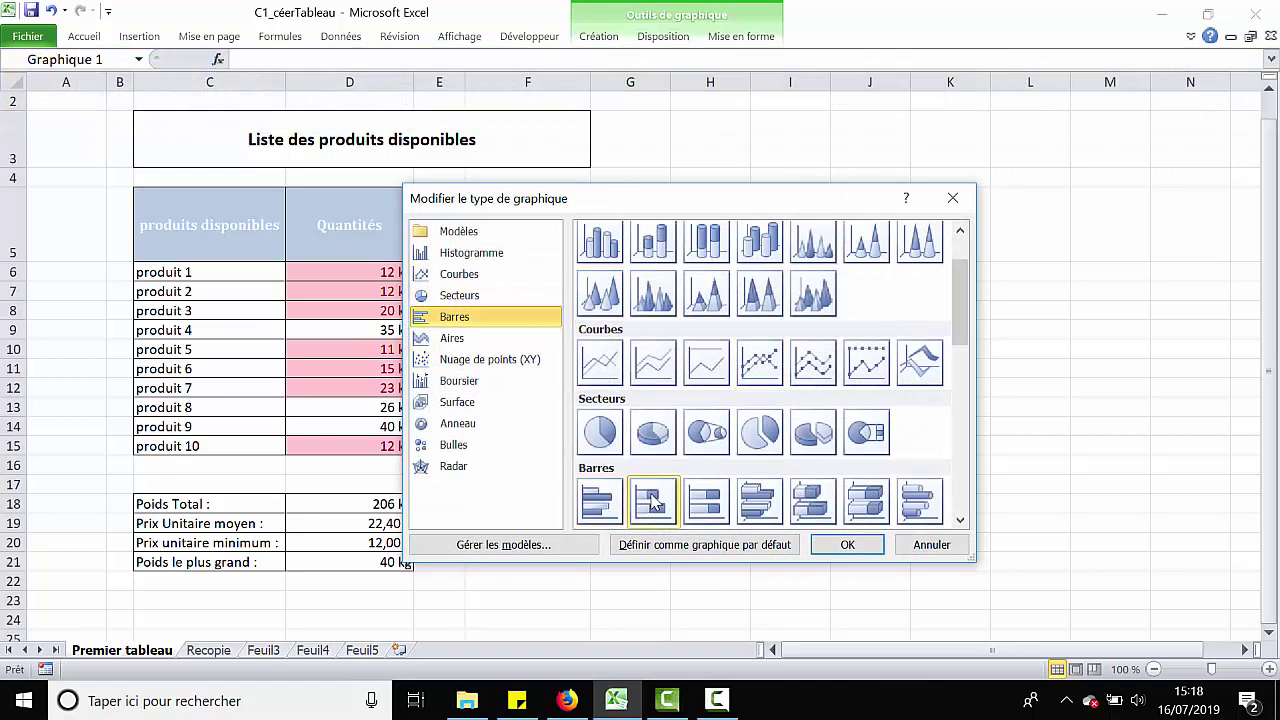
pyautogui.click(847, 544)
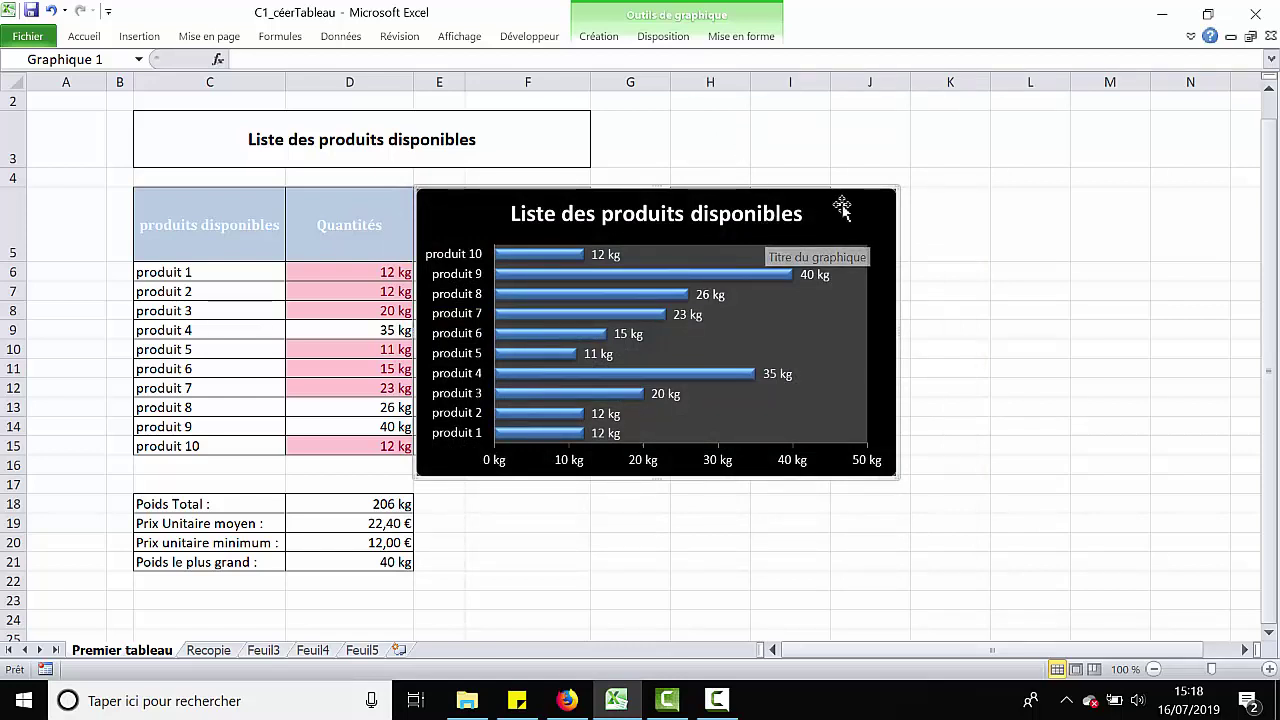
# Step: Move the chart off the table so that it starts in column G, and select cell C6
pyautogui.moveTo(842, 206); pyautogui.dragTo(1052, 119)
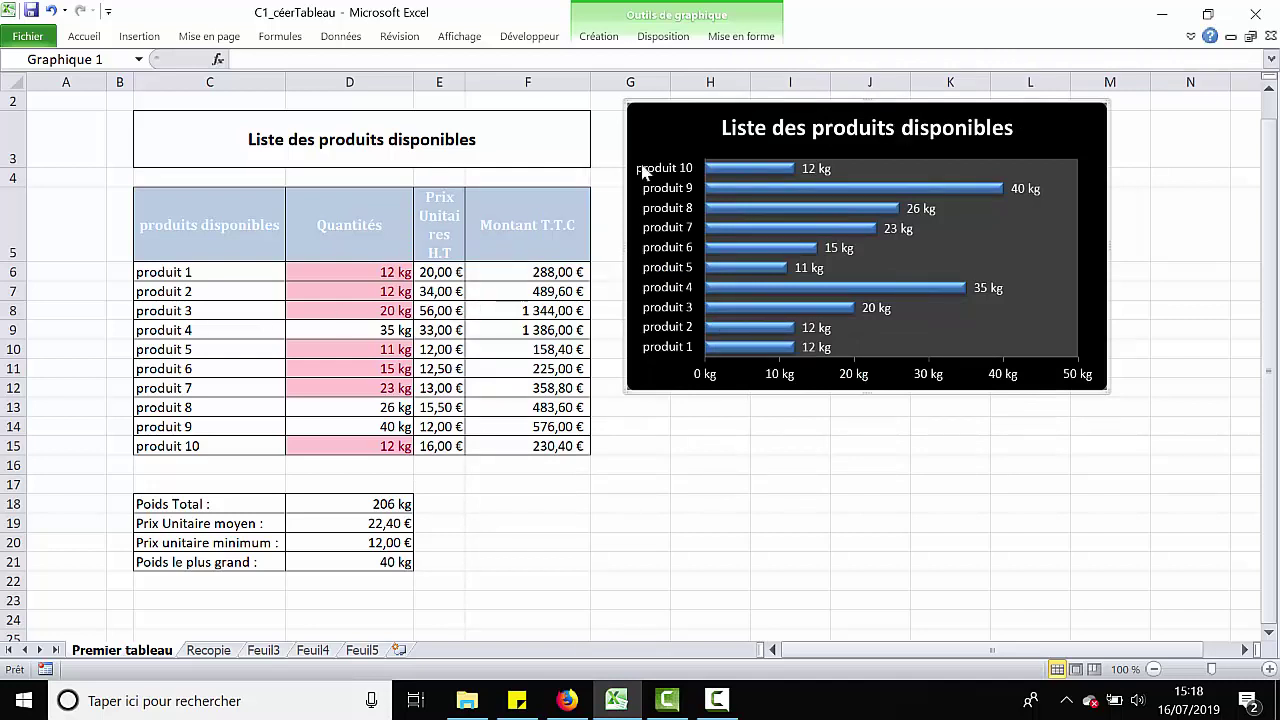
pyautogui.moveTo(184, 276); pyautogui.dragTo(329, 445)
pyautogui.click(200, 271)
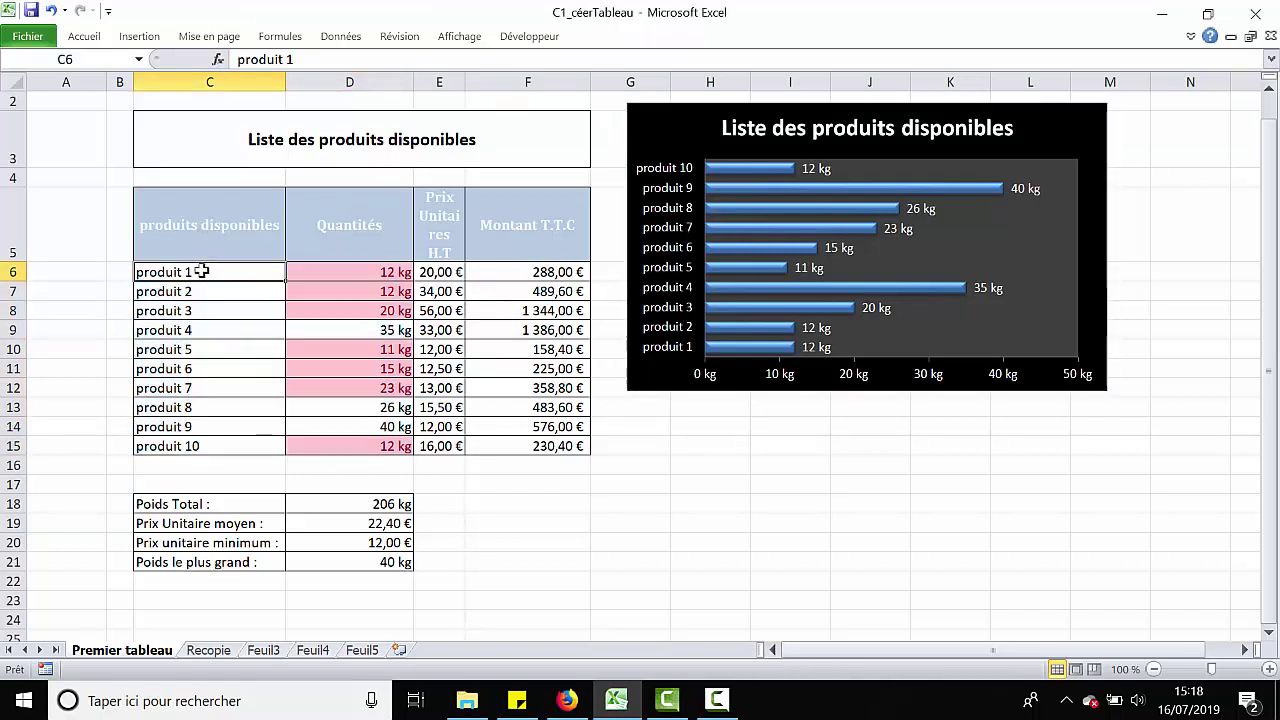
pyautogui.moveTo(201, 271); pyautogui.dragTo(175, 440)
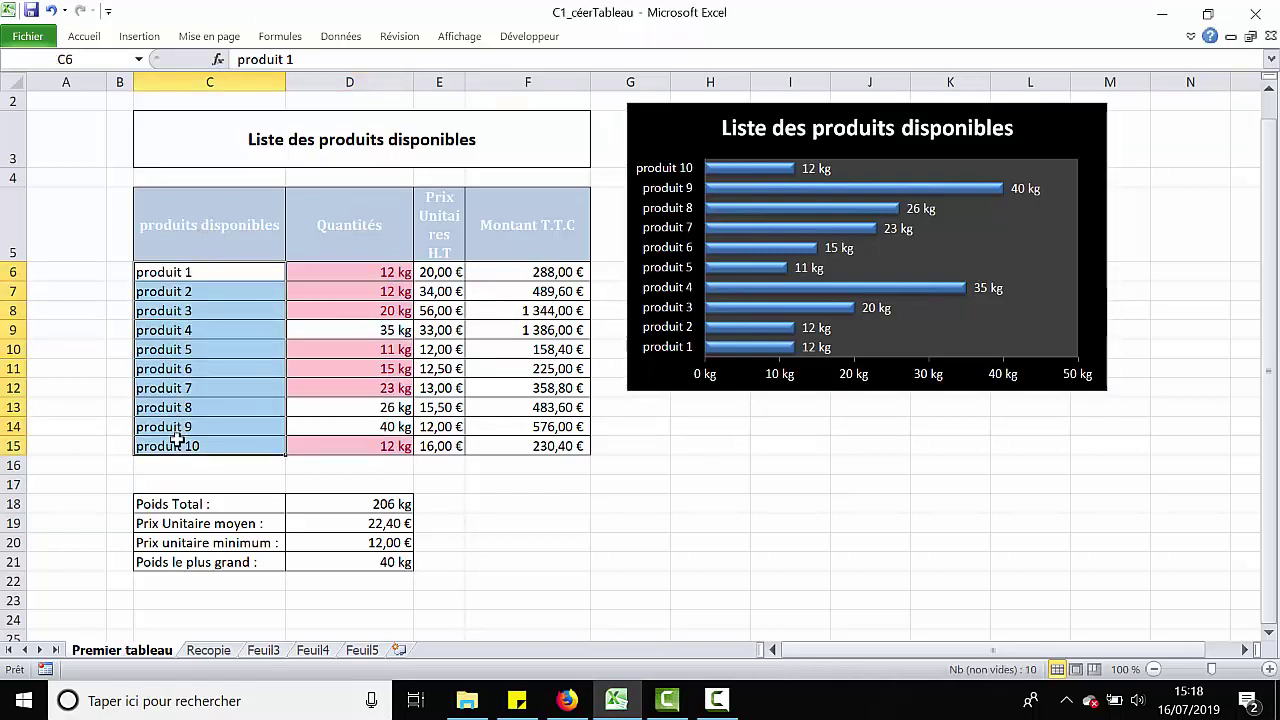
pyautogui.keyDown('ctrl'); pyautogui.click(490, 272); pyautogui.keyUp('ctrl')
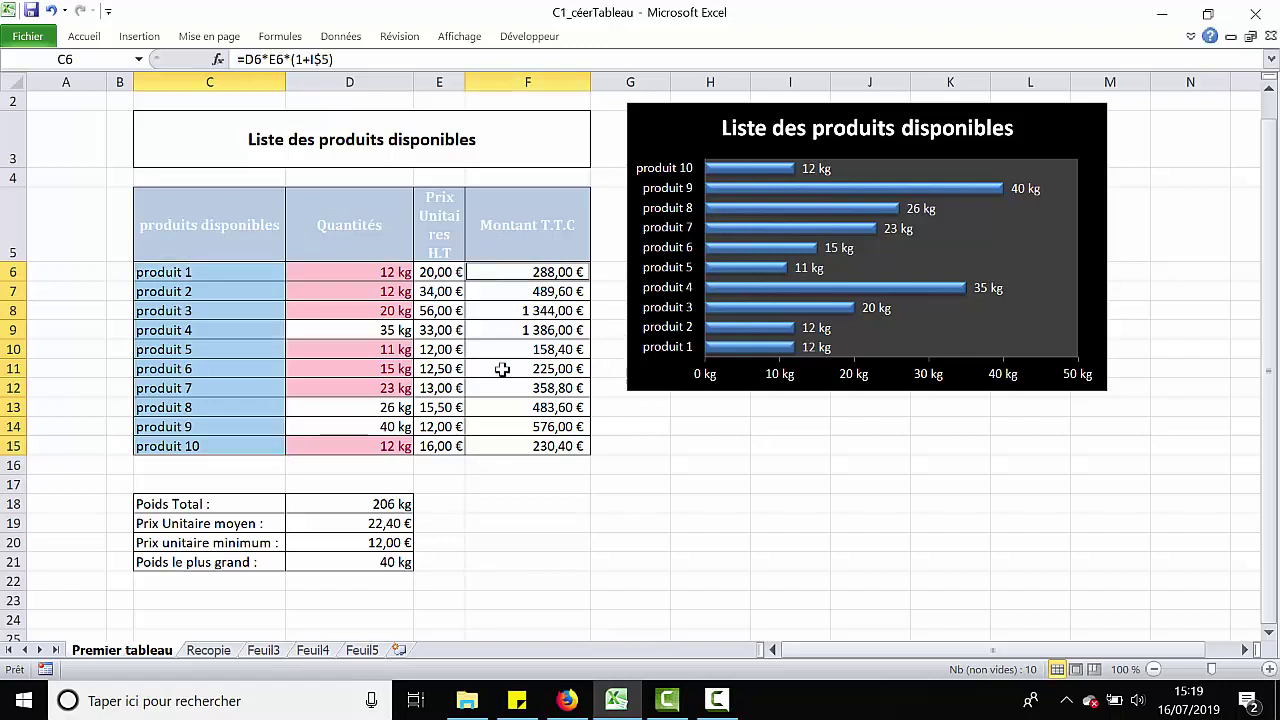
pyautogui.moveTo(502, 369); pyautogui.dragTo(510, 446)
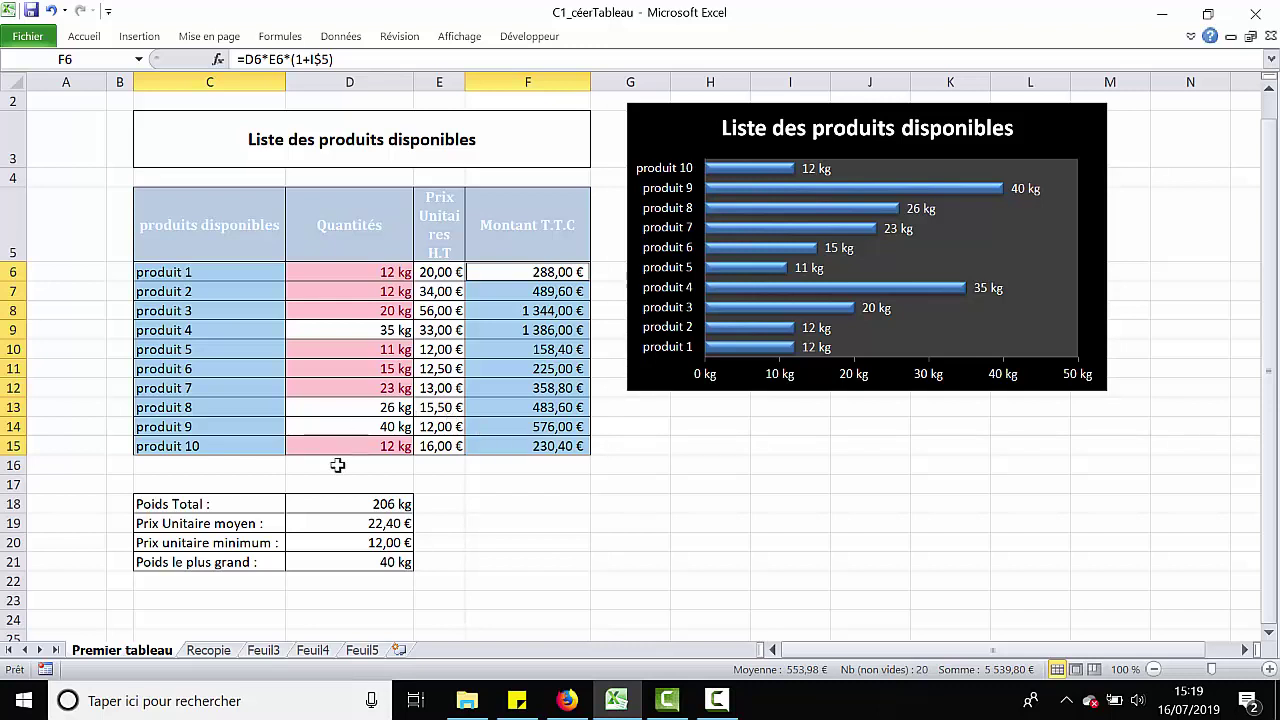
pyautogui.click(228, 270)
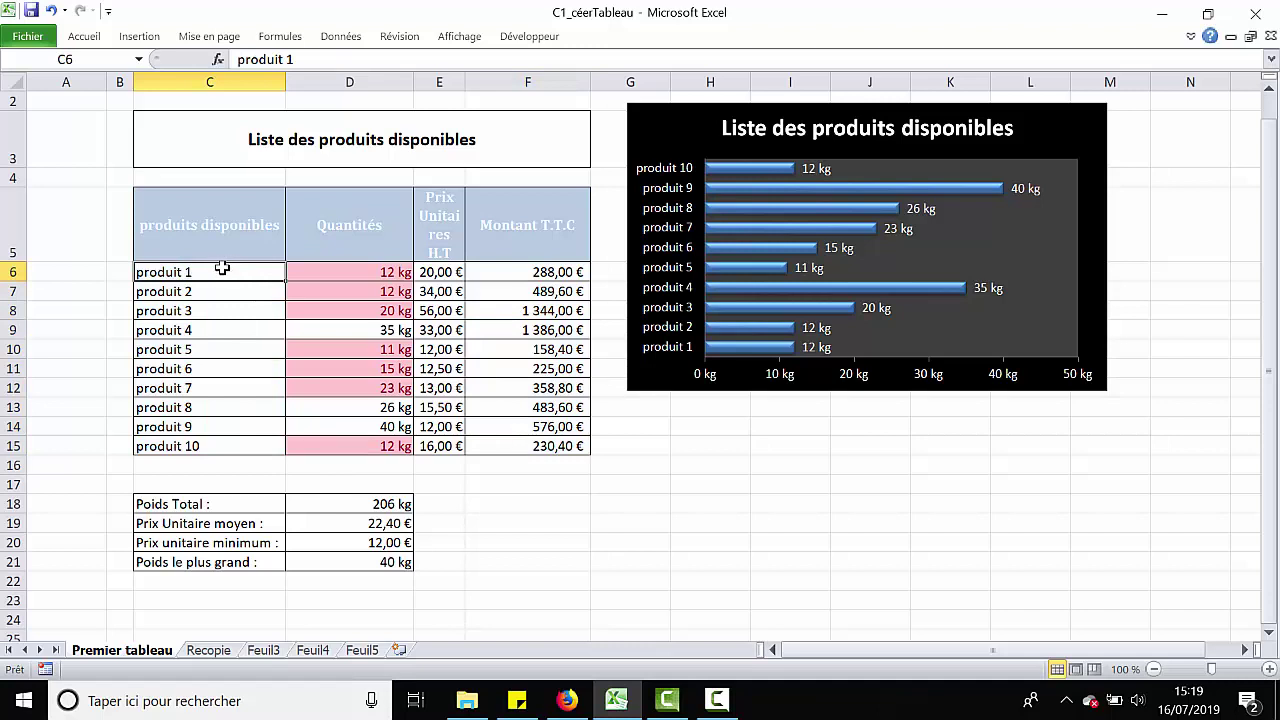
# Step: Insert a 2D clustered column chart from the product names in C6:C15 and the Montant T.T.C amounts in F6:F15
pyautogui.moveTo(223, 266); pyautogui.dragTo(223, 446)
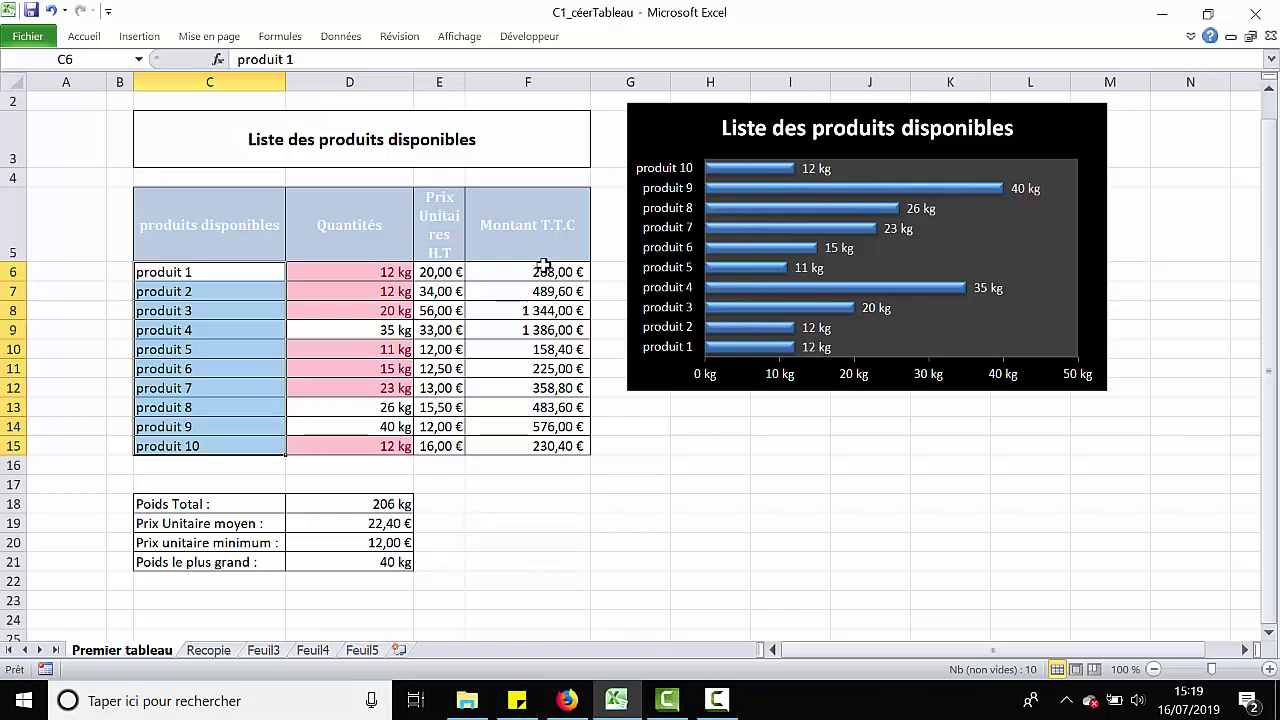
pyautogui.moveTo(538, 268); pyautogui.dragTo(532, 443)
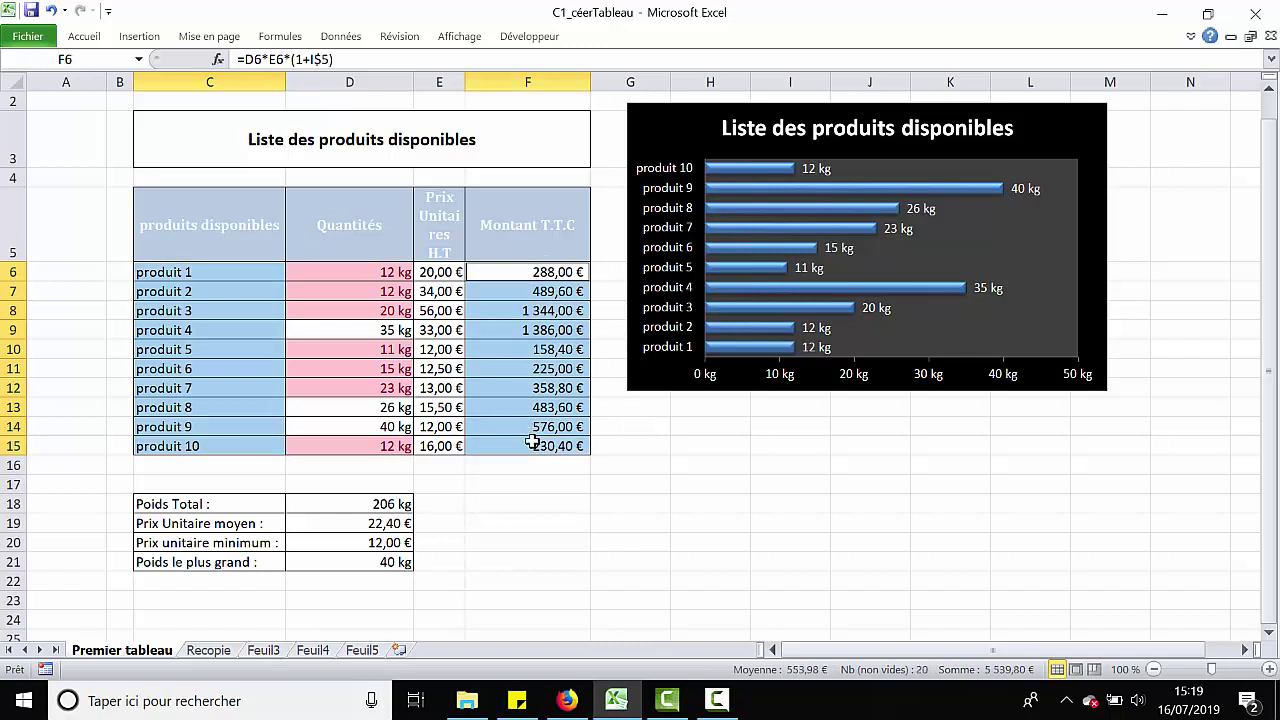
pyautogui.click(158, 38)
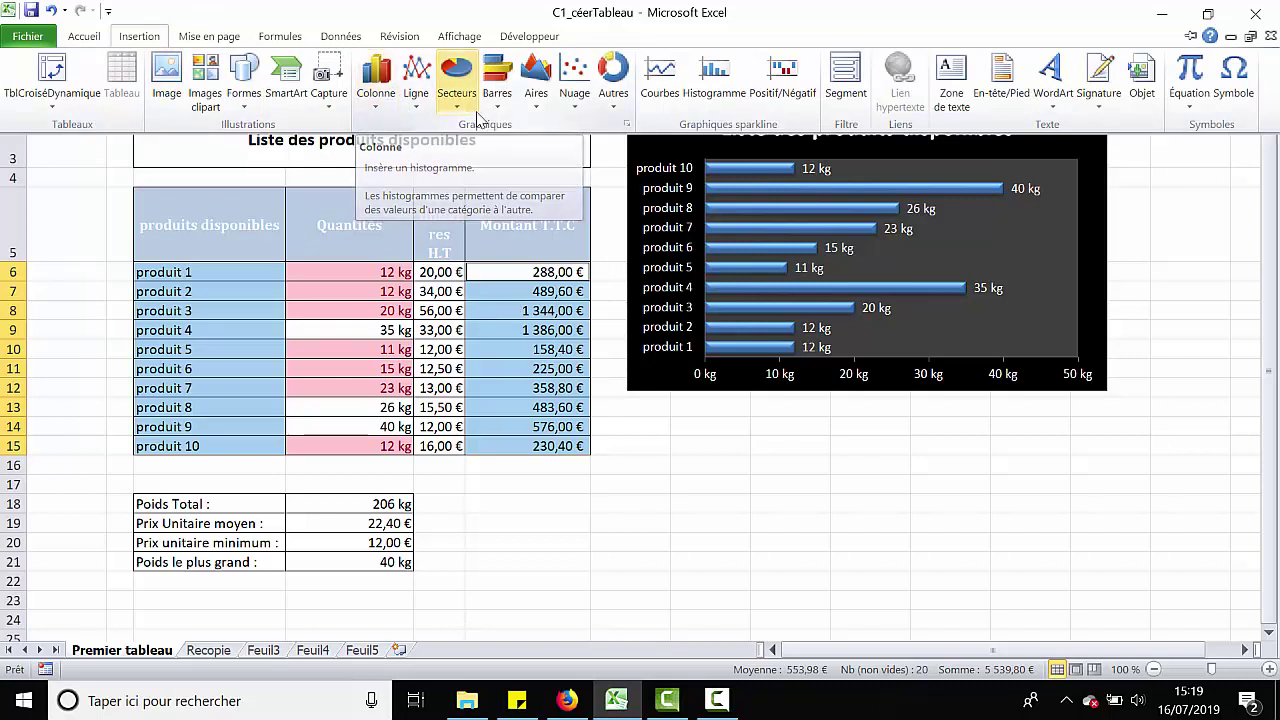
pyautogui.click(376, 78)
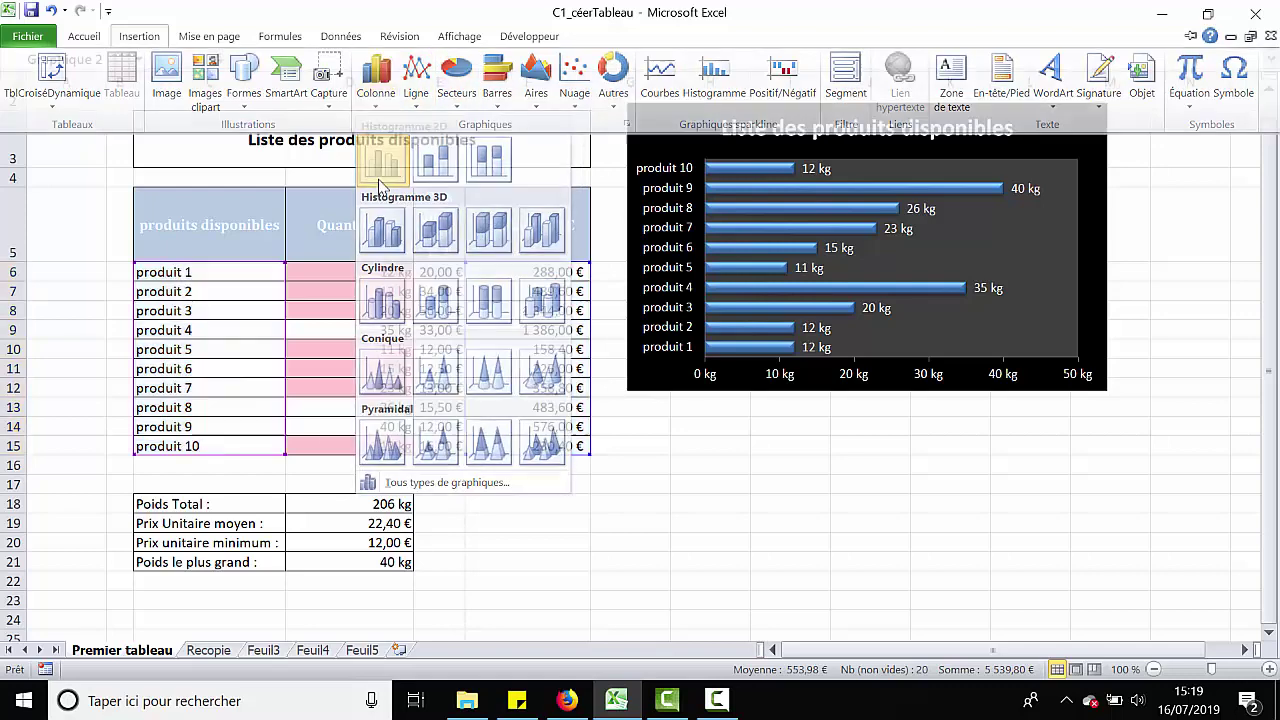
pyautogui.click(380, 178)
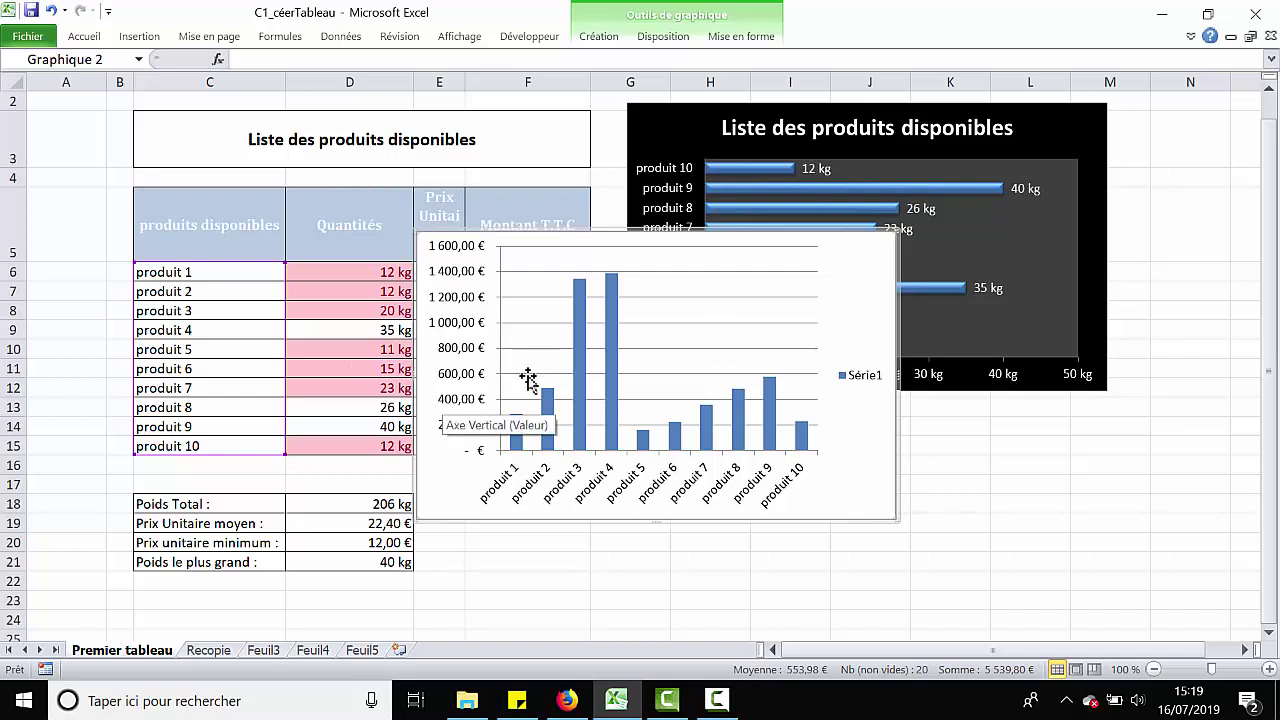
# Step: Move the new column chart directly below the bar chart, starting in column G, and deselect it
pyautogui.moveTo(583, 230); pyautogui.dragTo(792, 404)
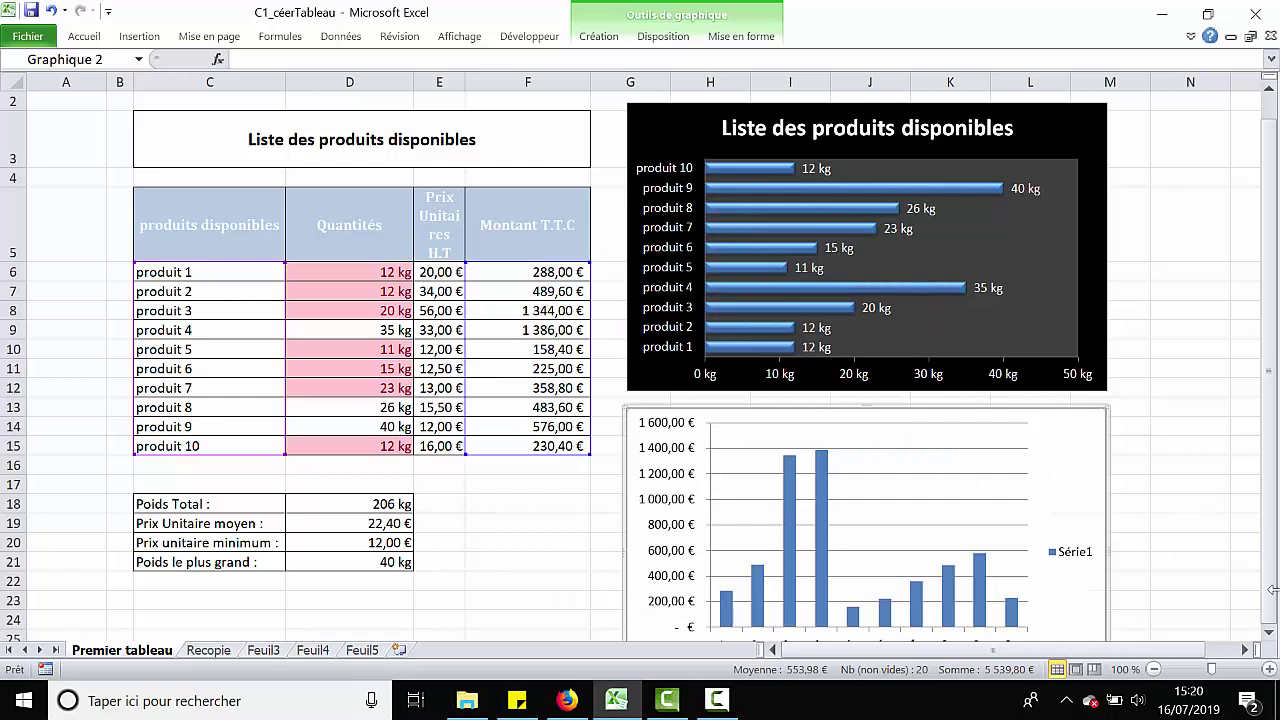
pyautogui.click(1270, 632)
pyautogui.click(1160, 568)
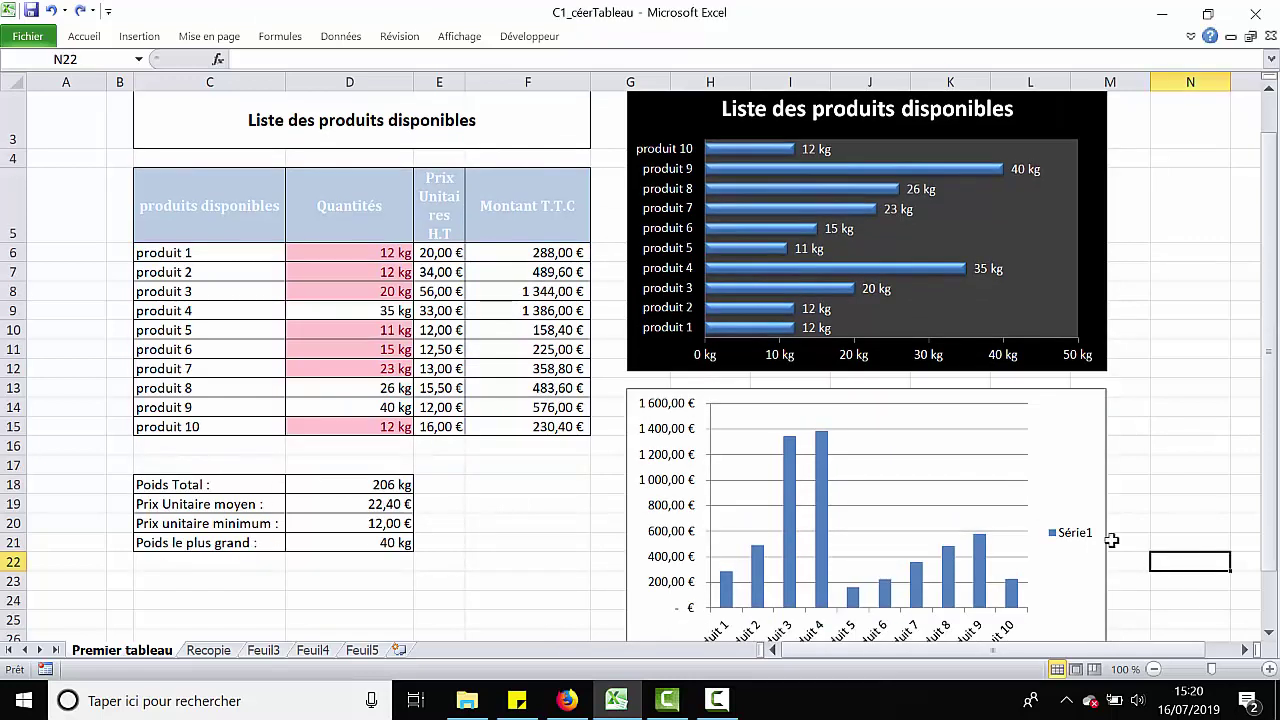
# Step: Delete the legend and the horizontal gridlines from the new column chart
pyautogui.click(1066, 540)
pyautogui.press('Delete')
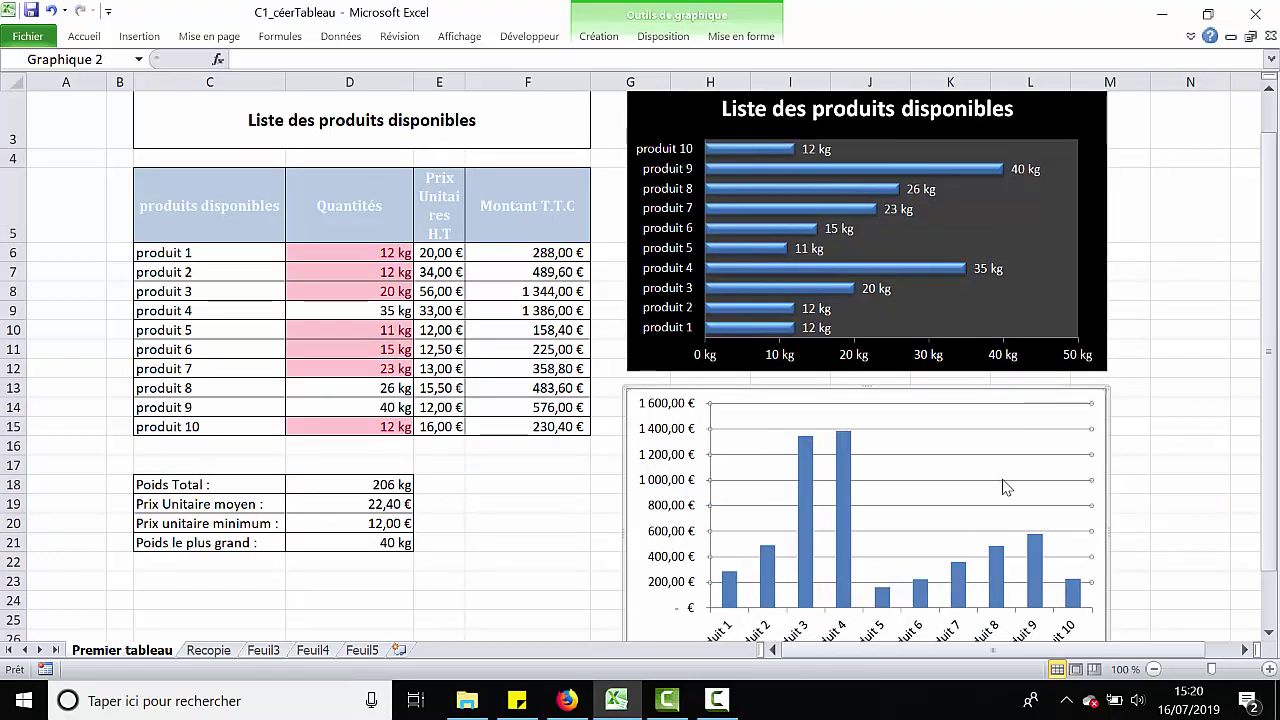
pyautogui.press('Delete')
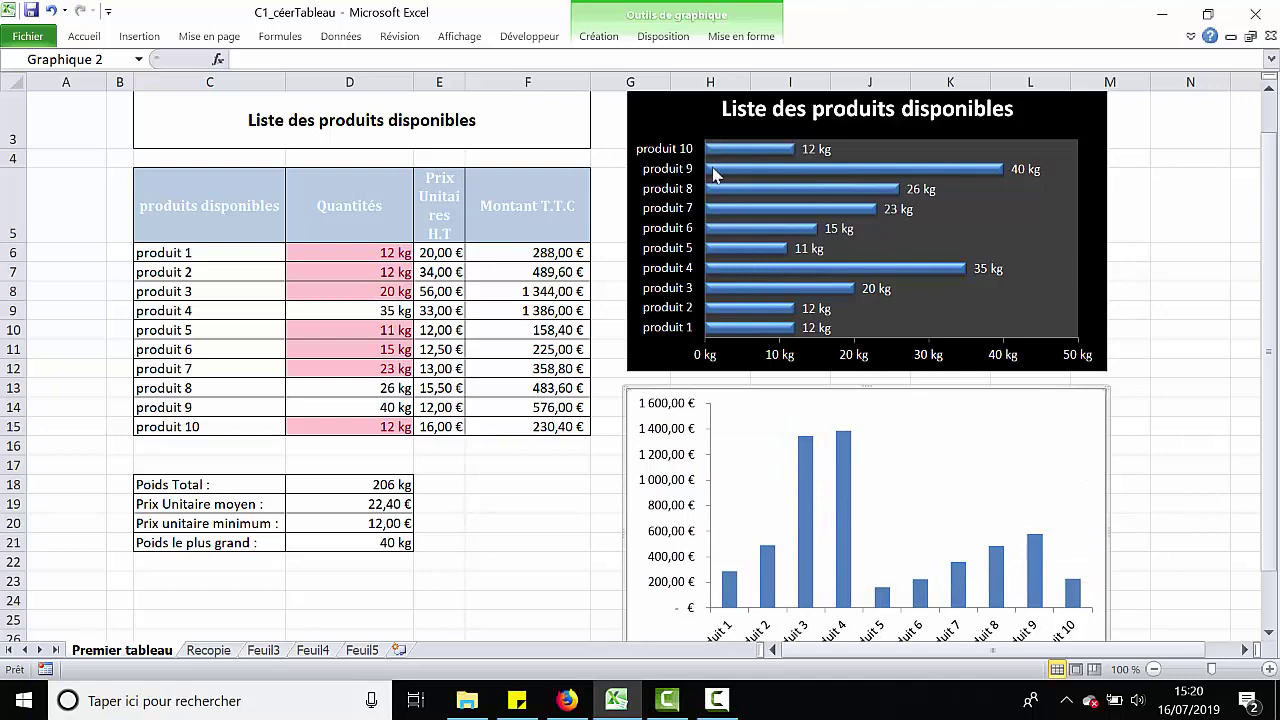
# Step: Add a title above the column chart reading "Montant T.T.C"
pyautogui.click(663, 36)
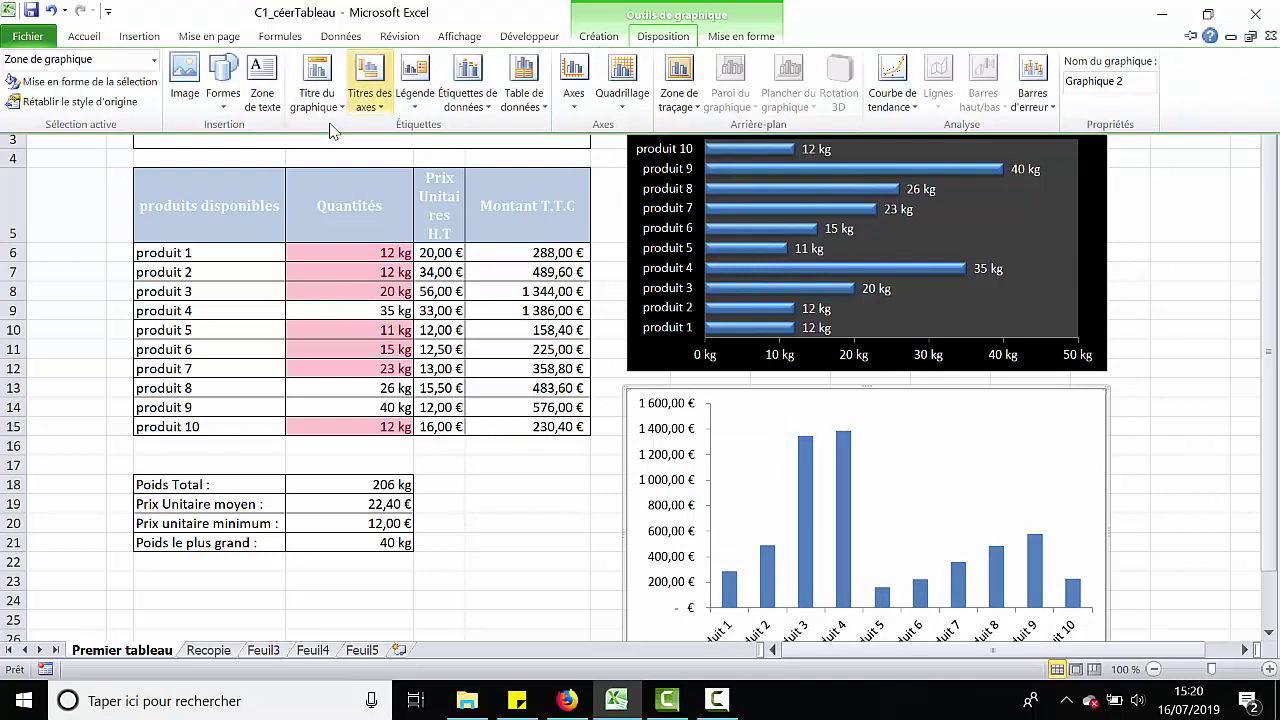
pyautogui.click(322, 88)
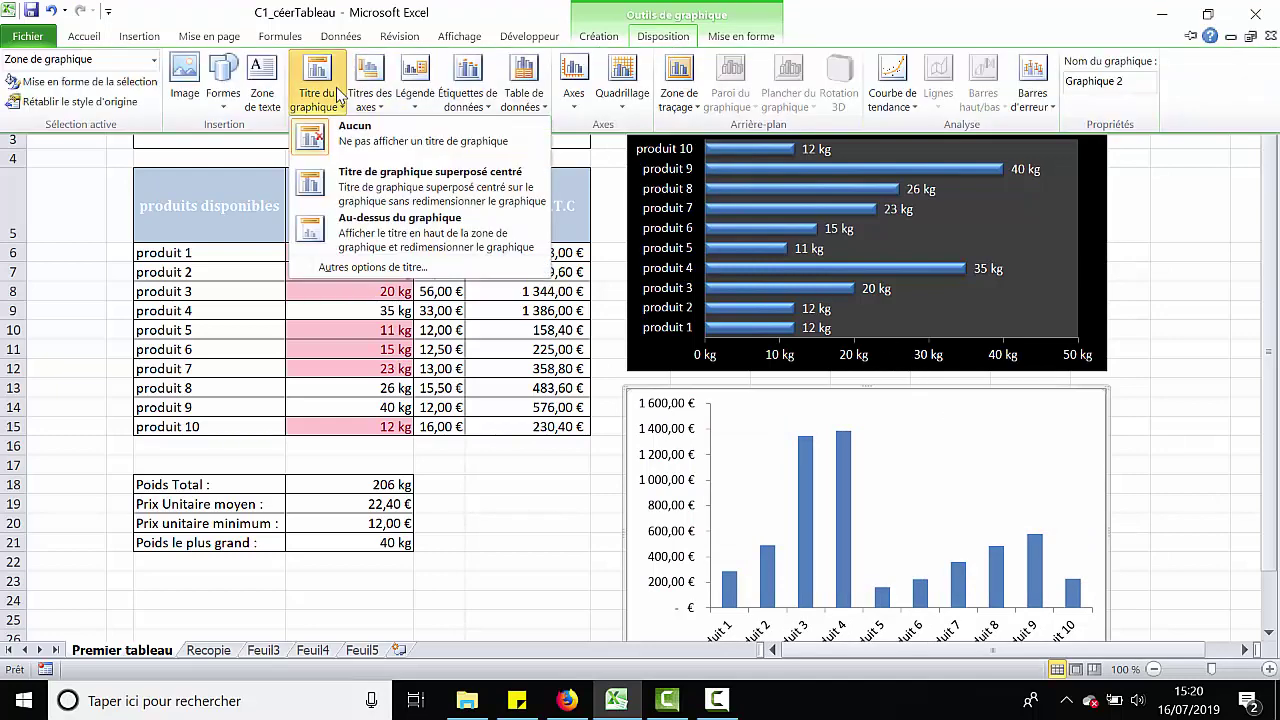
pyautogui.click(373, 220)
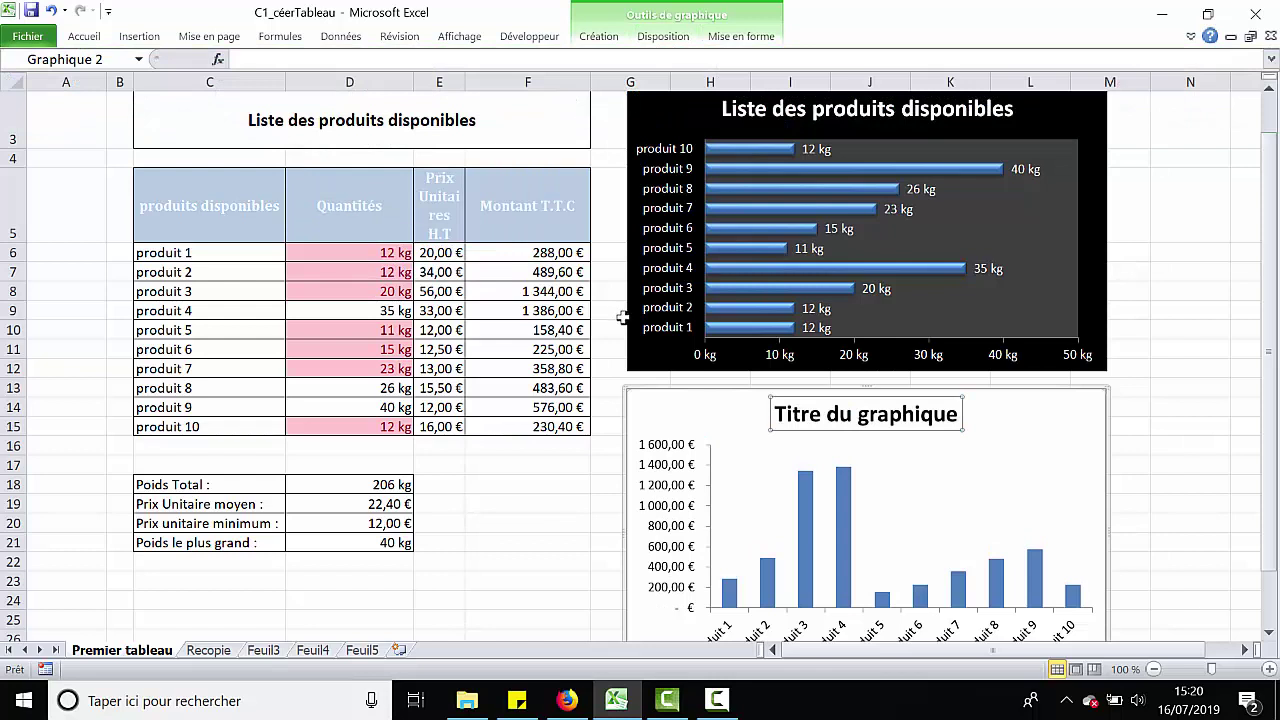
pyautogui.tripleClick(815, 422)
pyautogui.write('Monta')
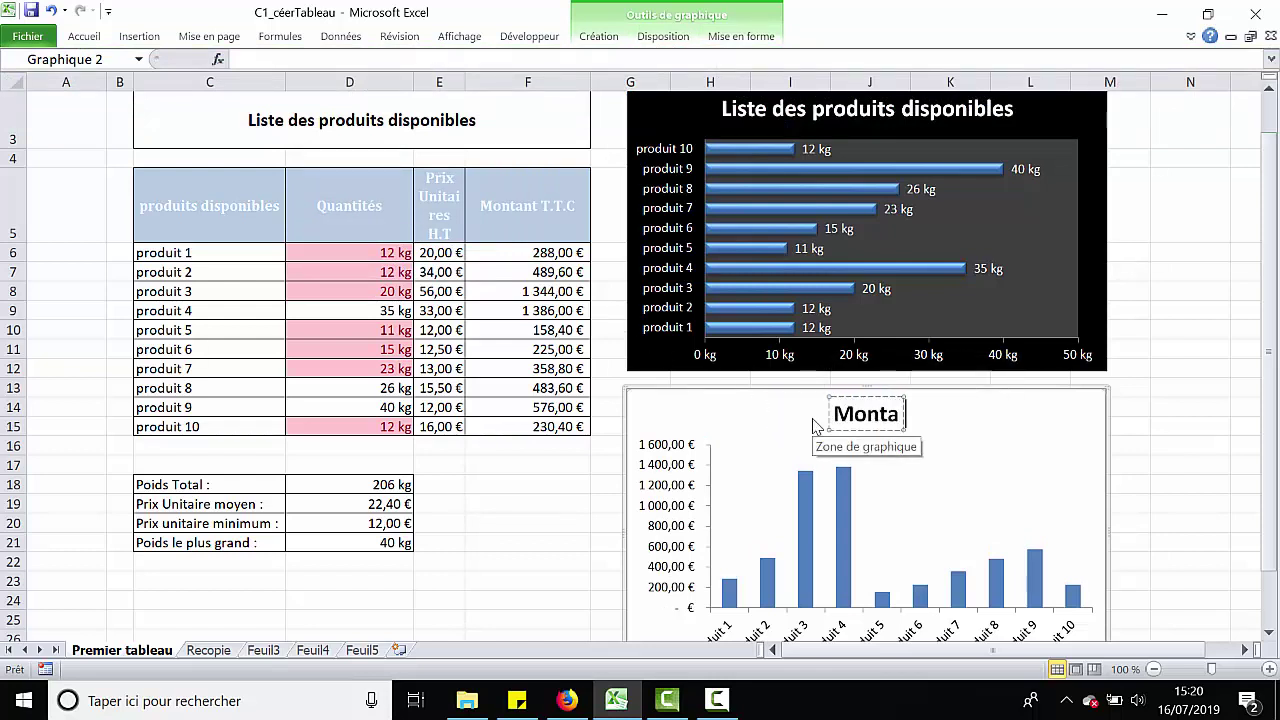
pyautogui.write('nt T.T.C')
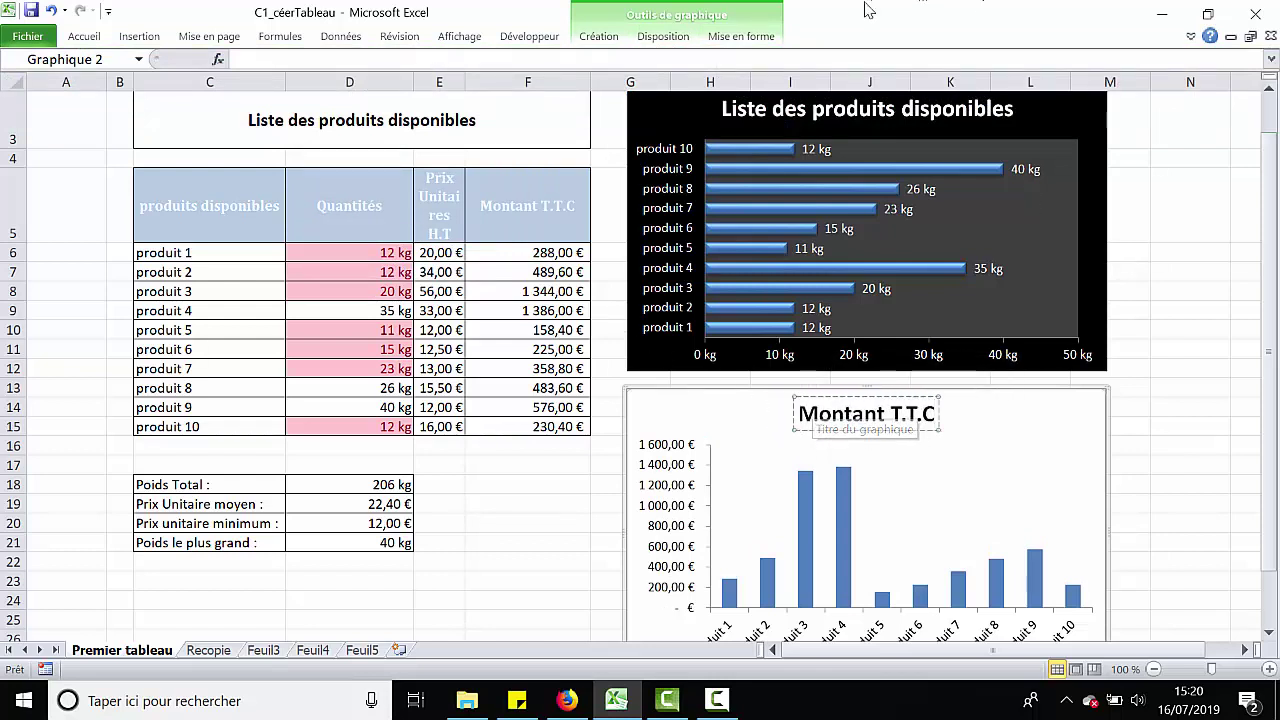
pyautogui.click(1082, 485)
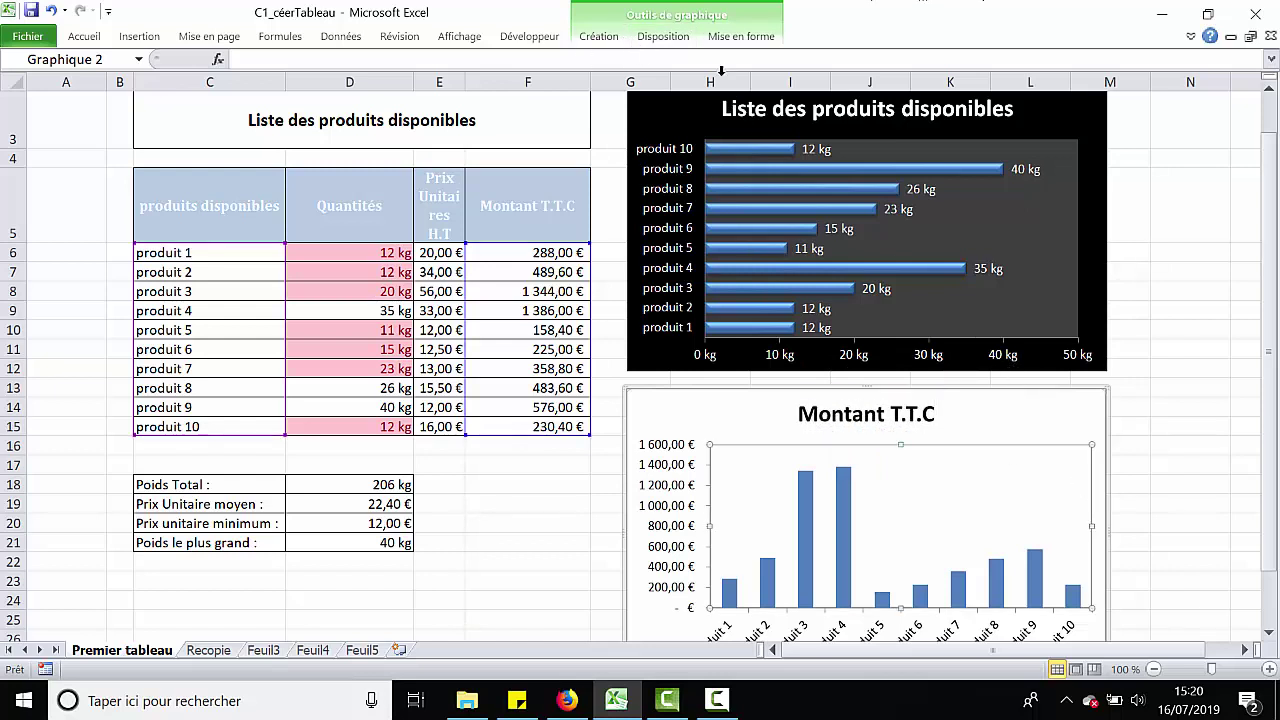
pyautogui.click(686, 40)
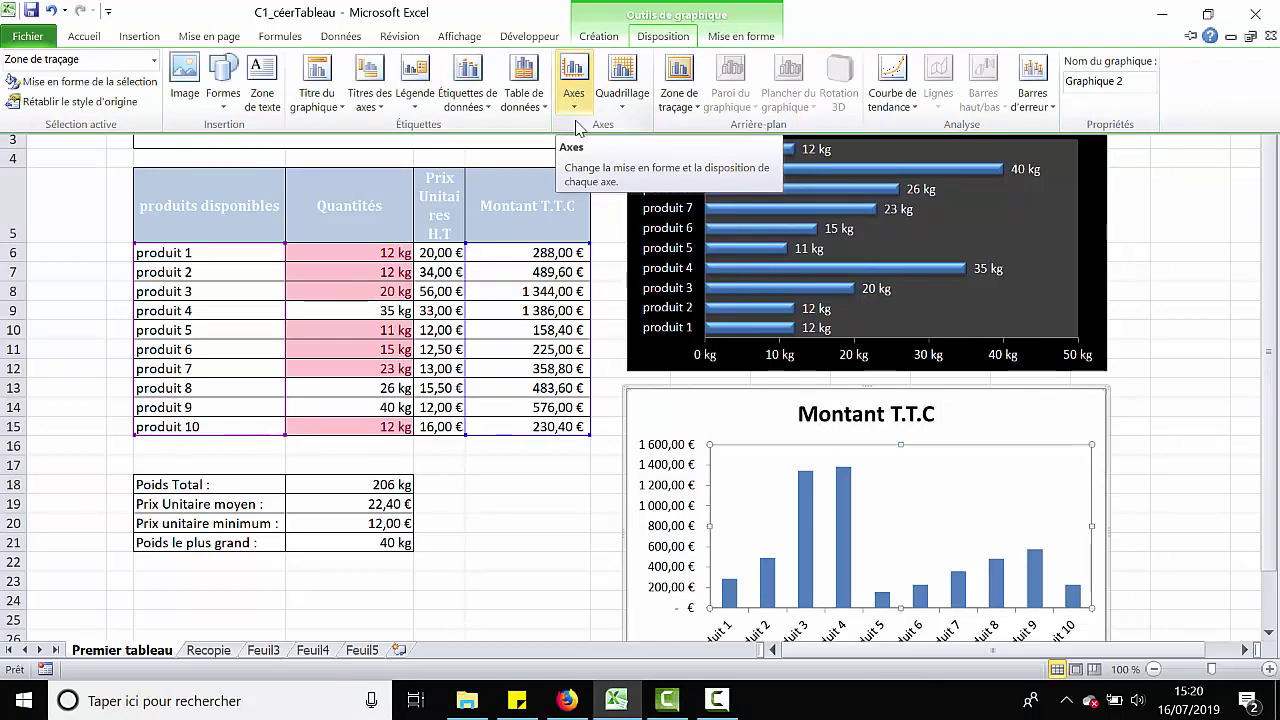
pyautogui.click(539, 457)
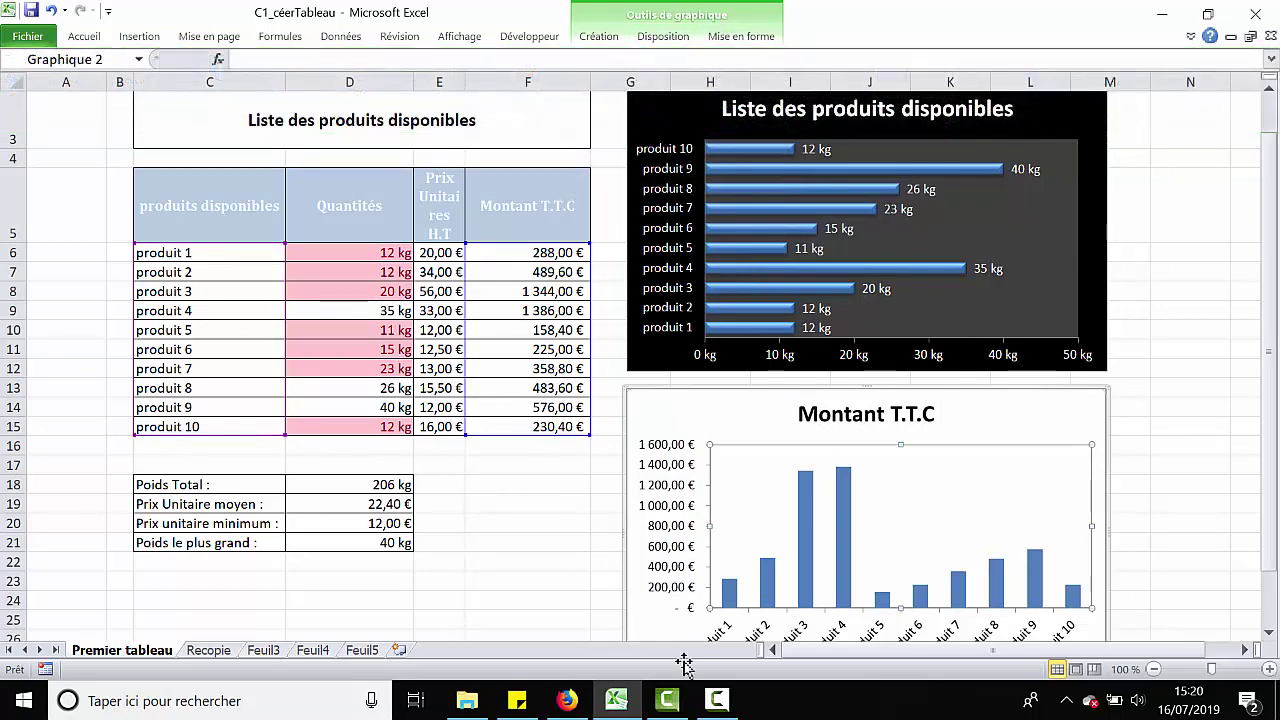